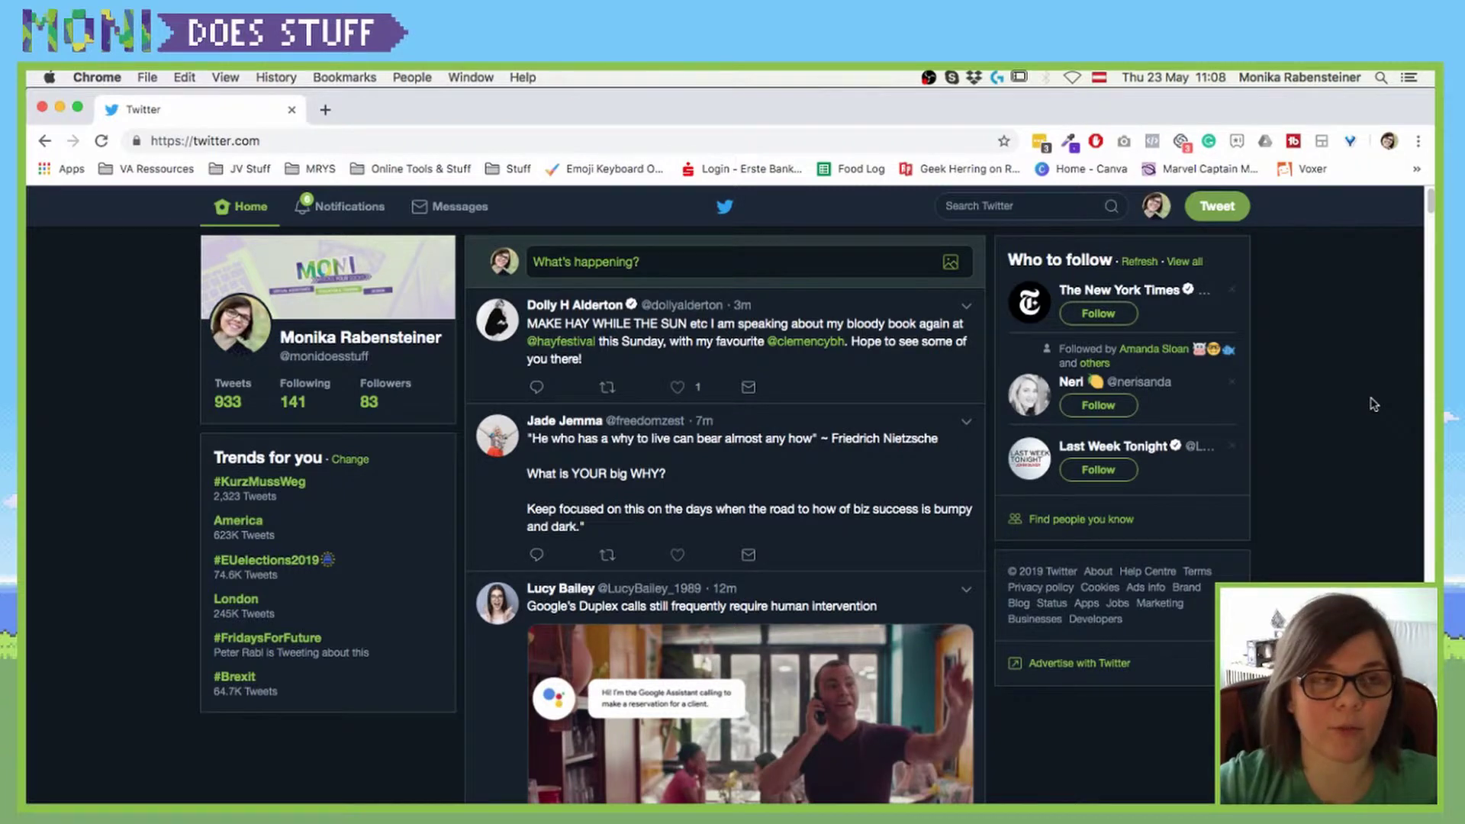
Open Settings and privacy from the profile avatar menu and browse the Account page
click(1160, 220)
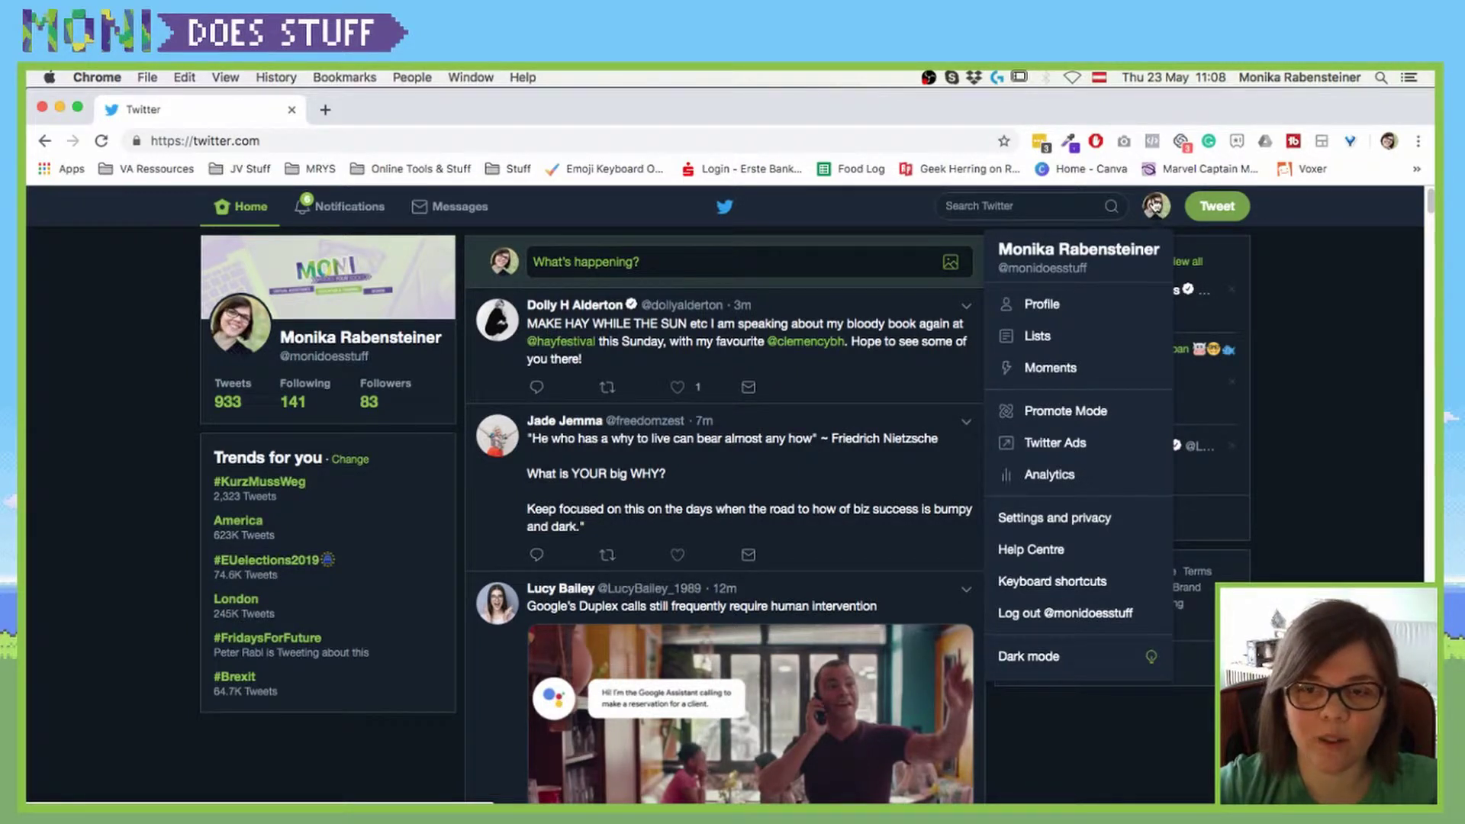
click(1096, 520)
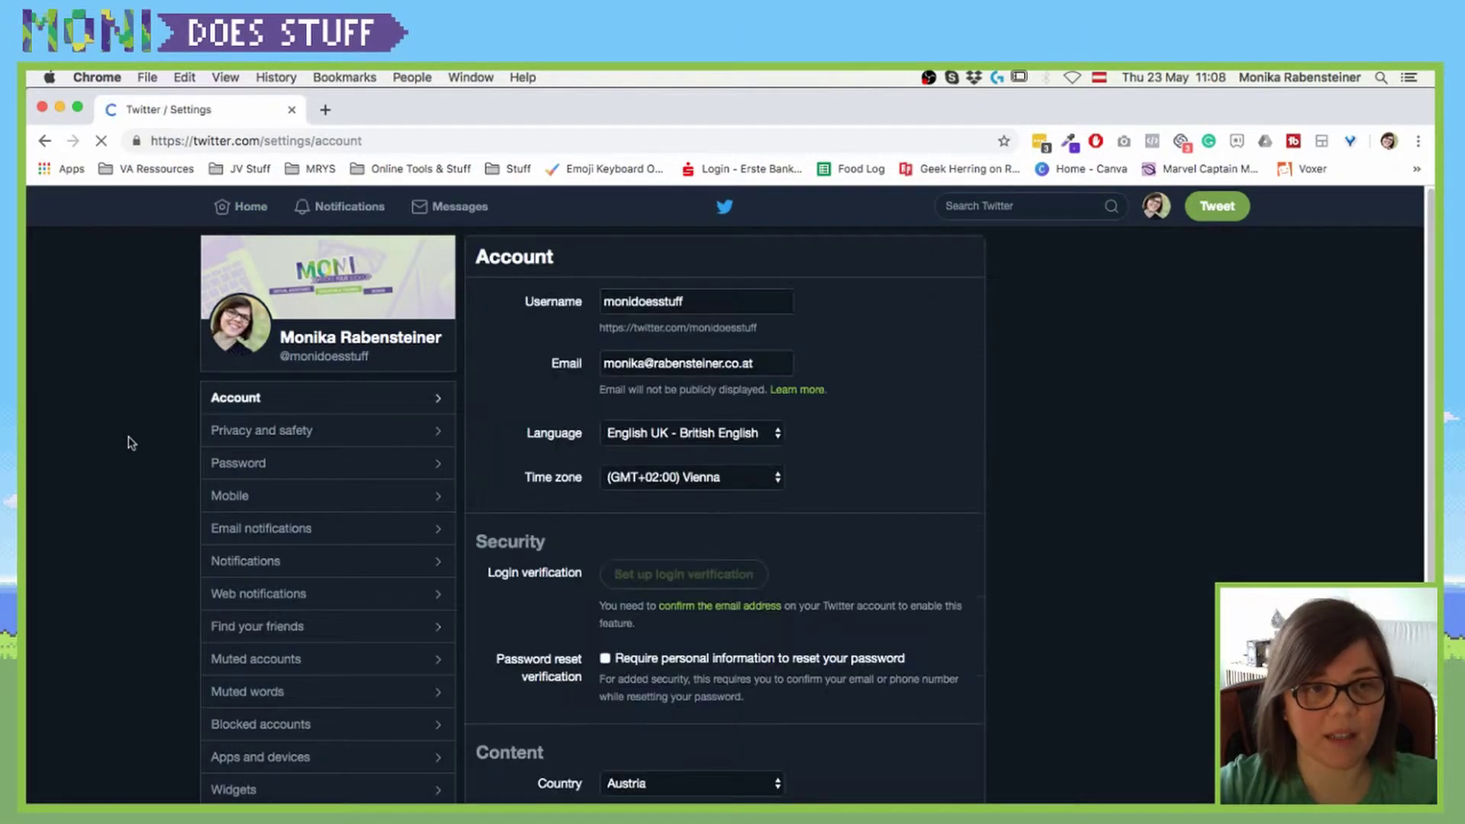
scroll(262, 422, down, 2)
scroll(237, 443, up, 2)
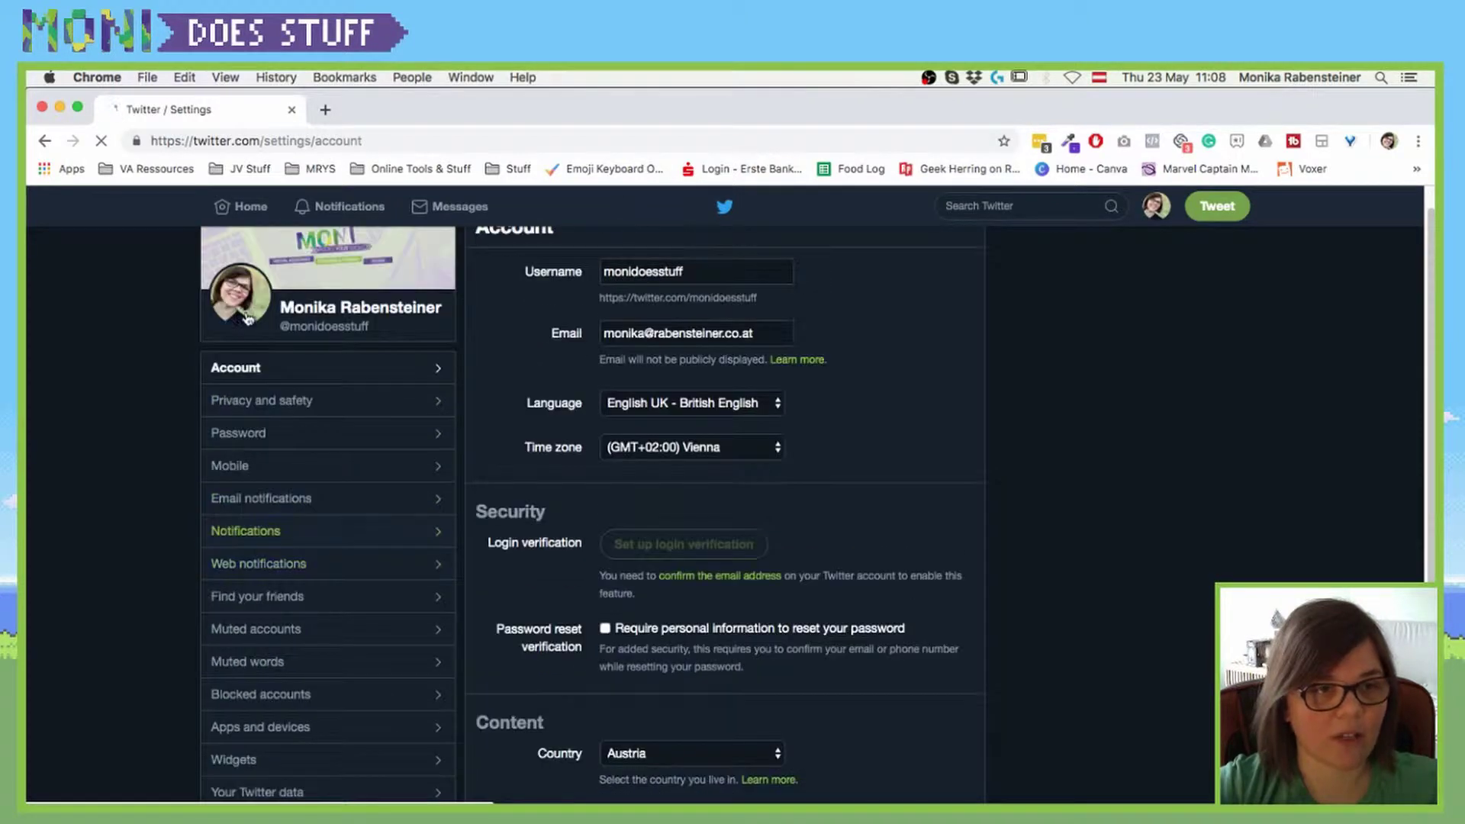
scroll(219, 357, down, 2)
scroll(229, 328, up, 2)
scroll(244, 289, down, 1)
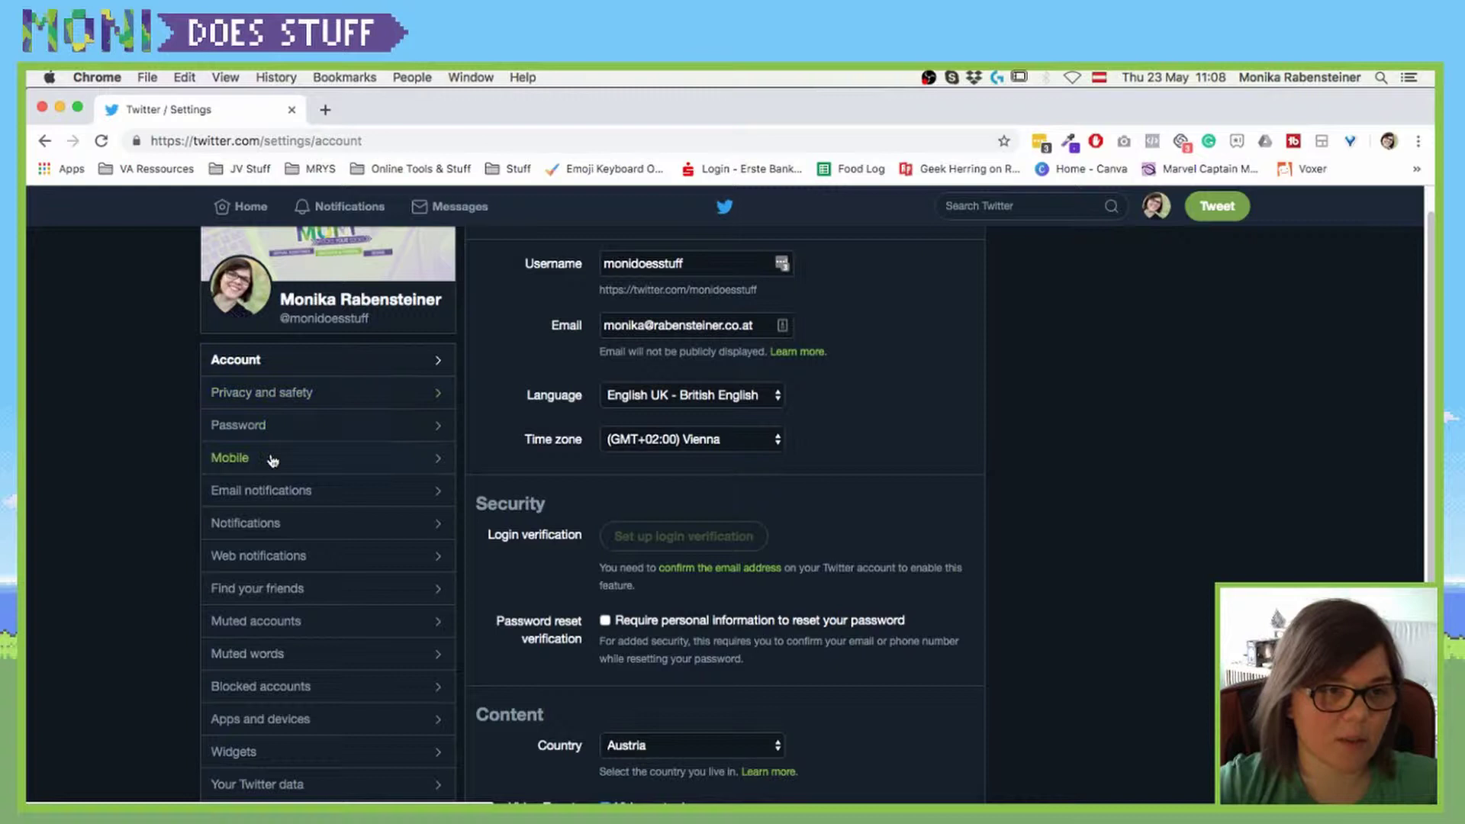
scroll(283, 488, down, 1)
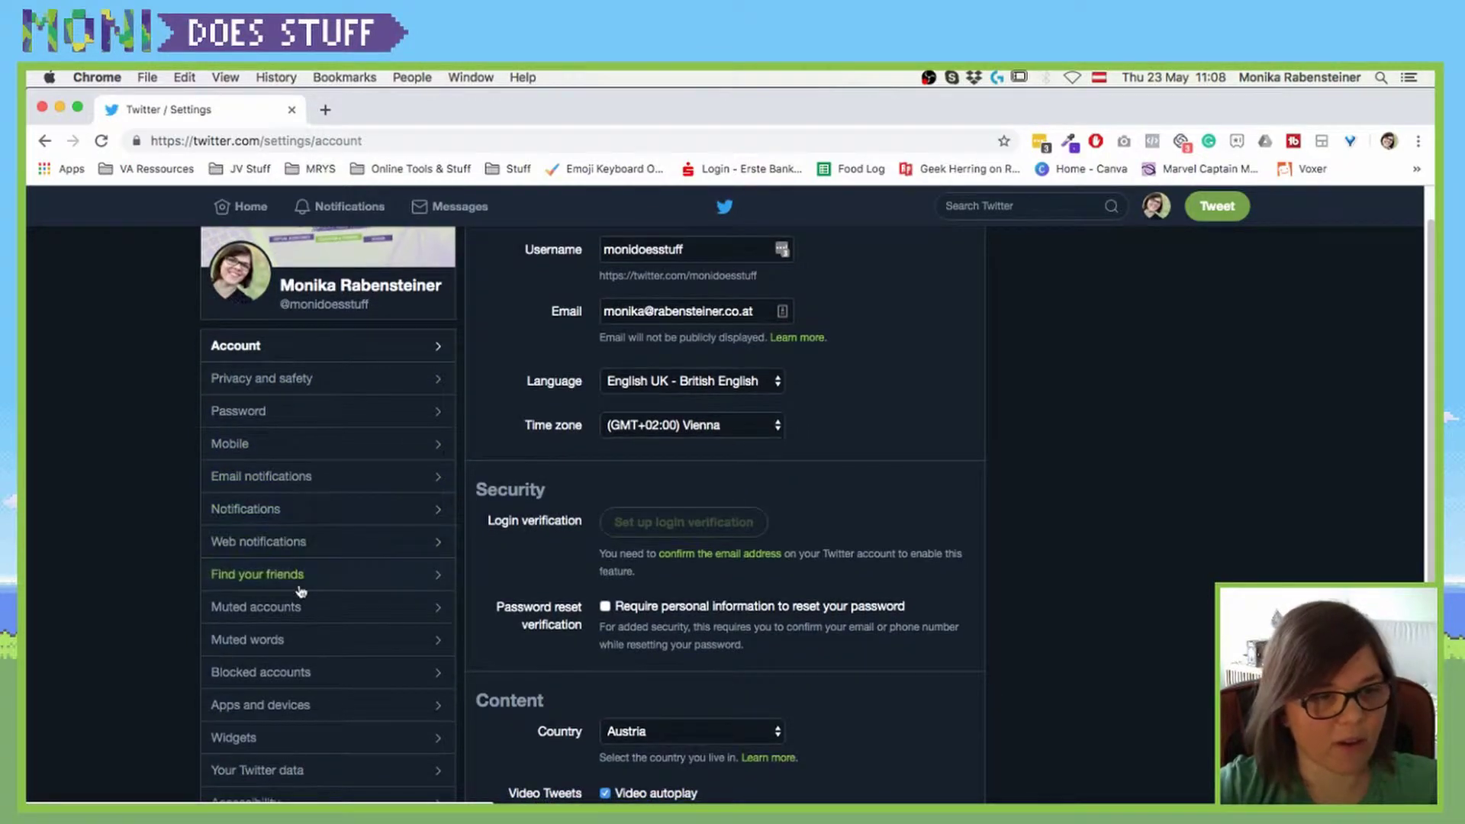
Go to Muted words and enter #GameOfThrones in a new muted word form
click(263, 641)
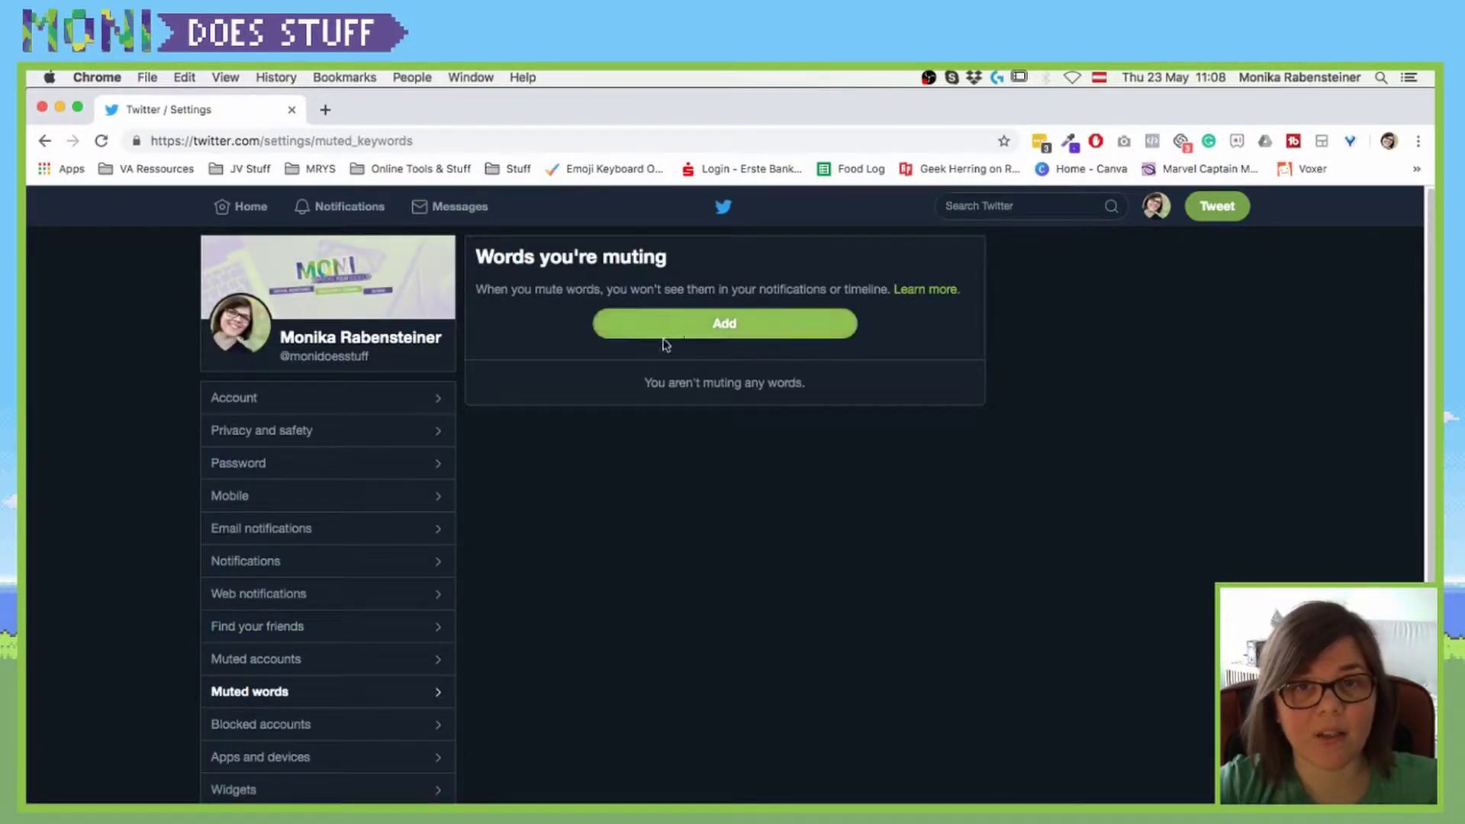
click(698, 333)
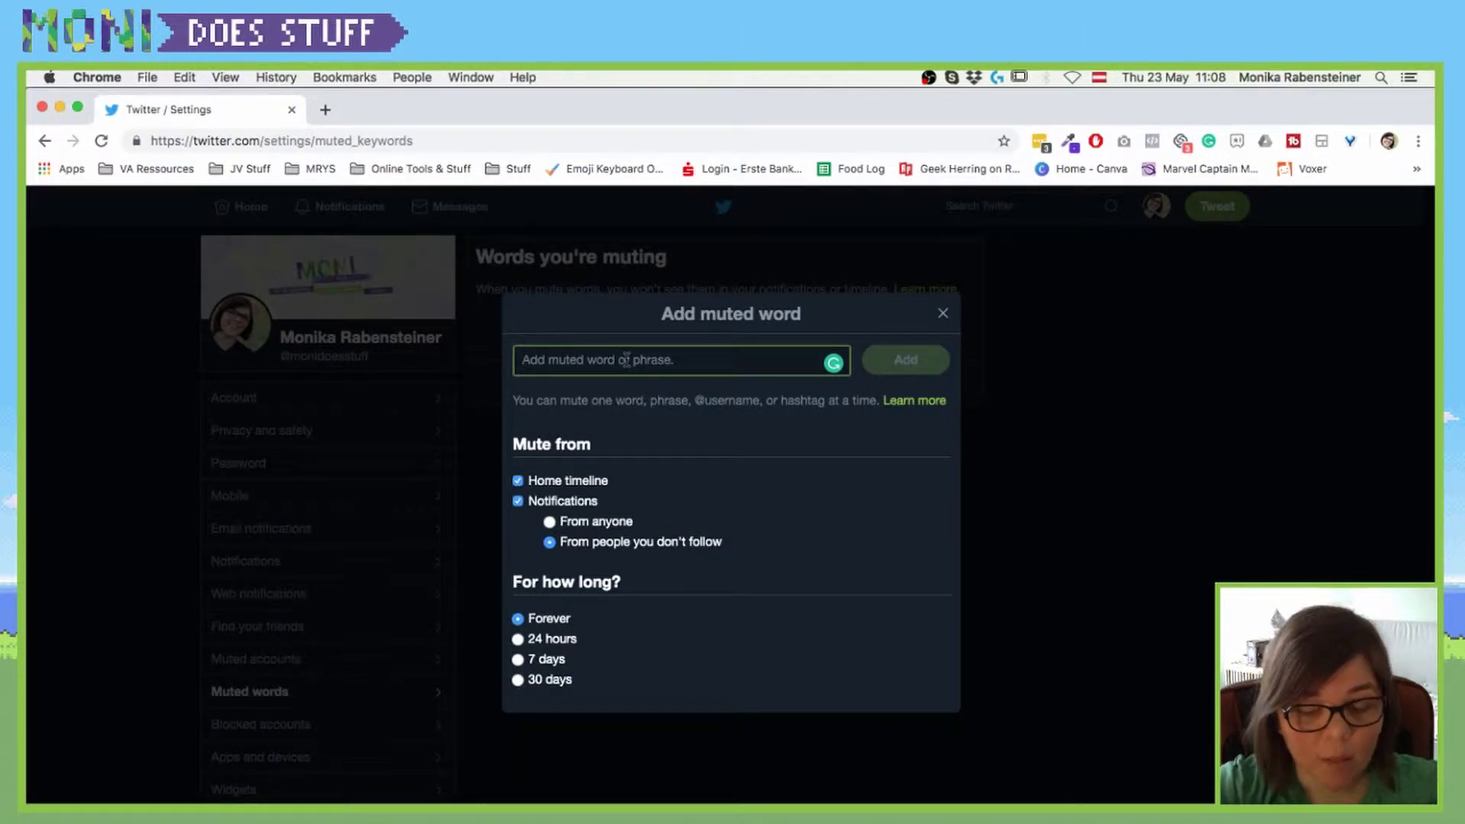
text(#Gam)
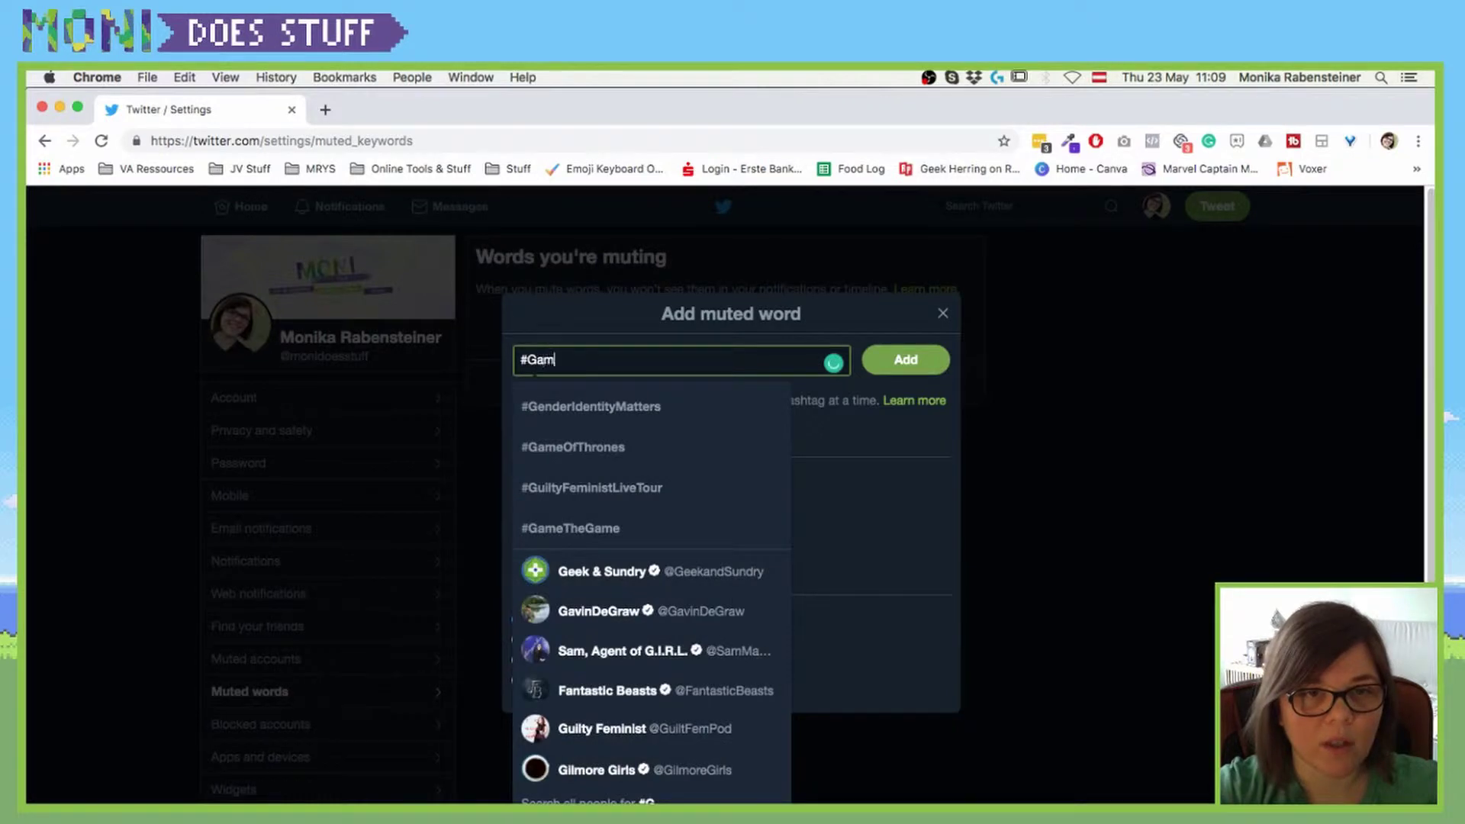
text(e )
text(throns)
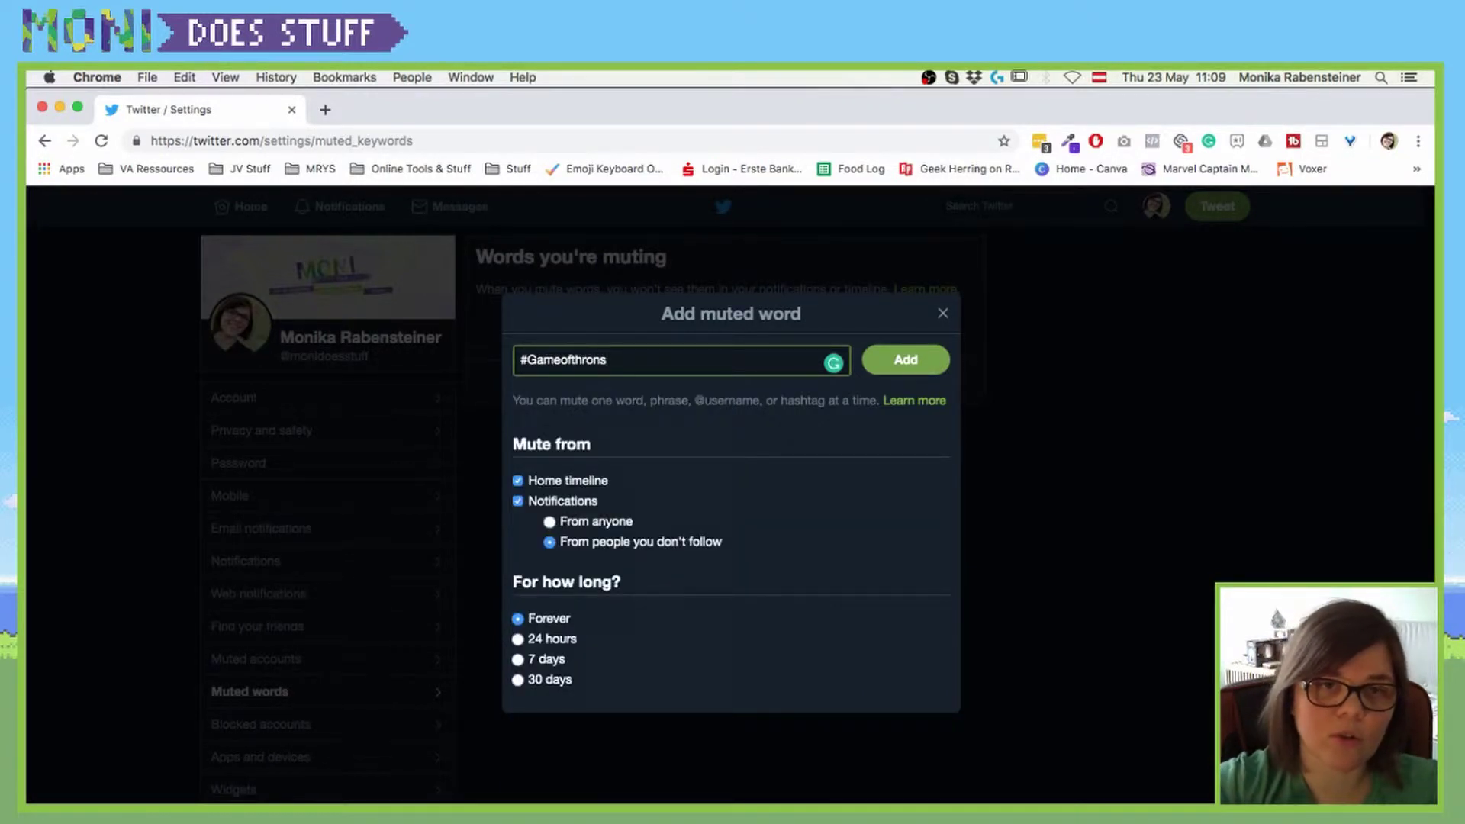
key(BackSpace)
text(es)
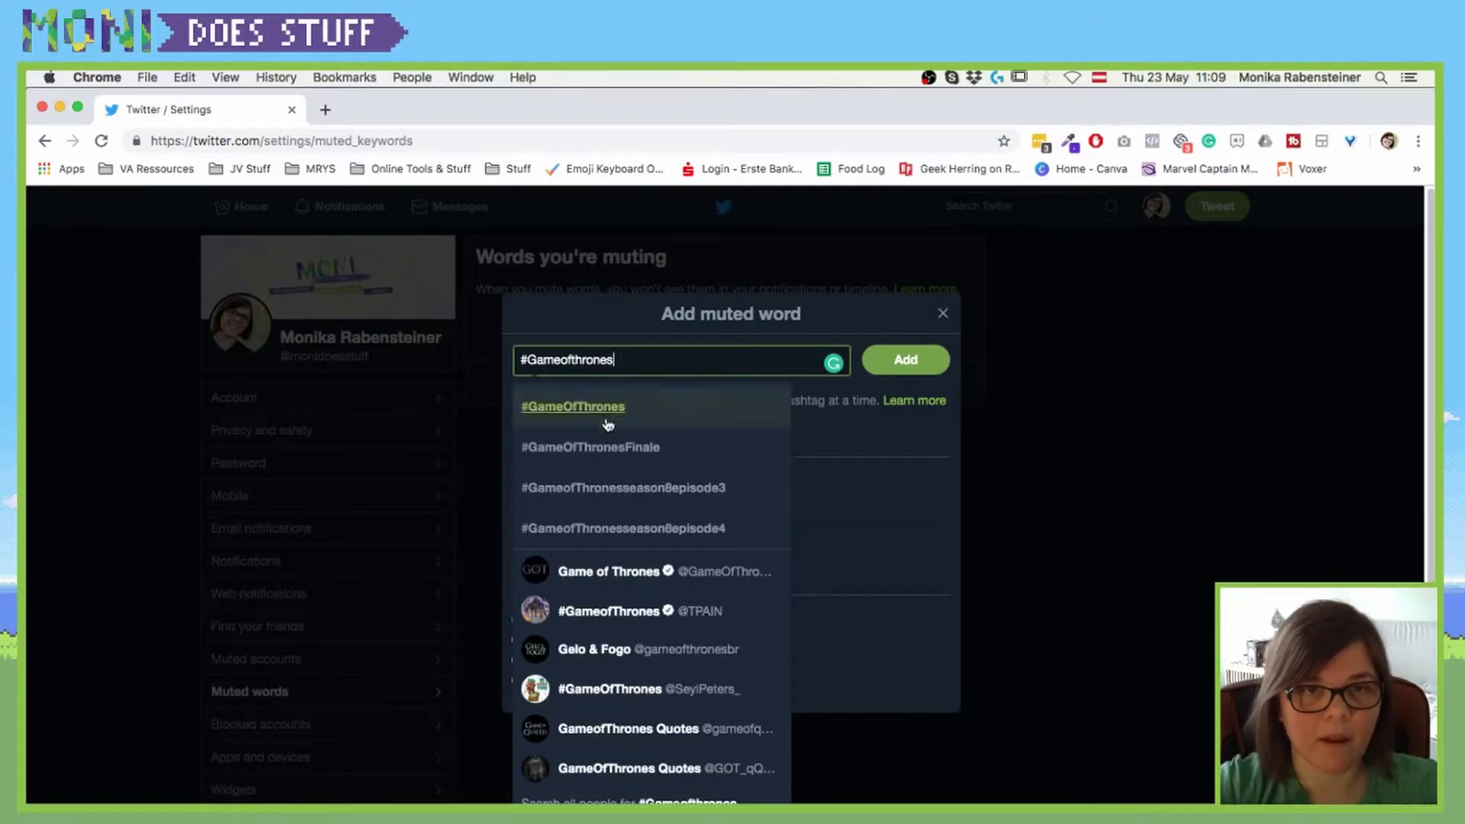
click(603, 413)
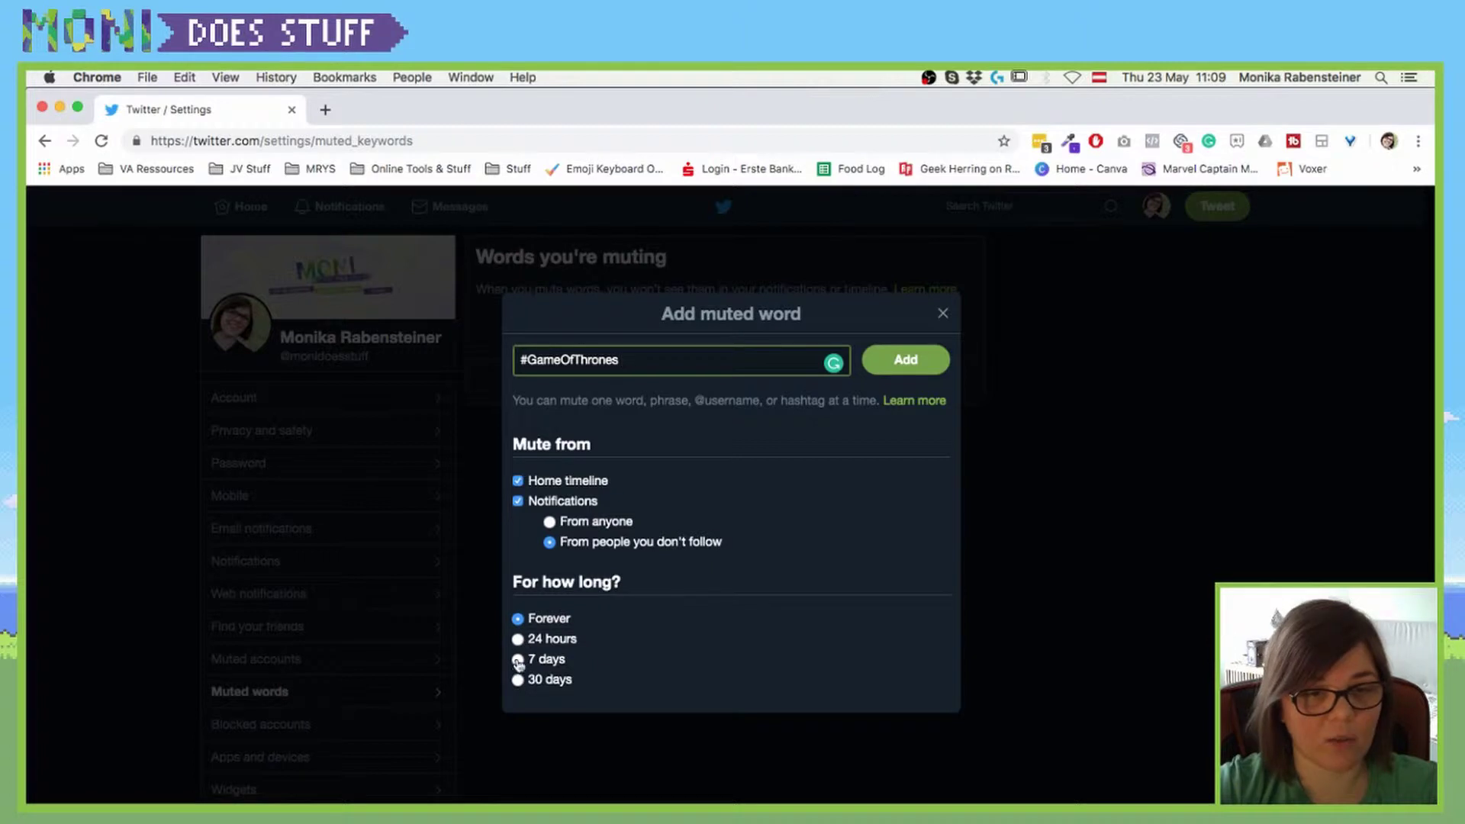
click(518, 639)
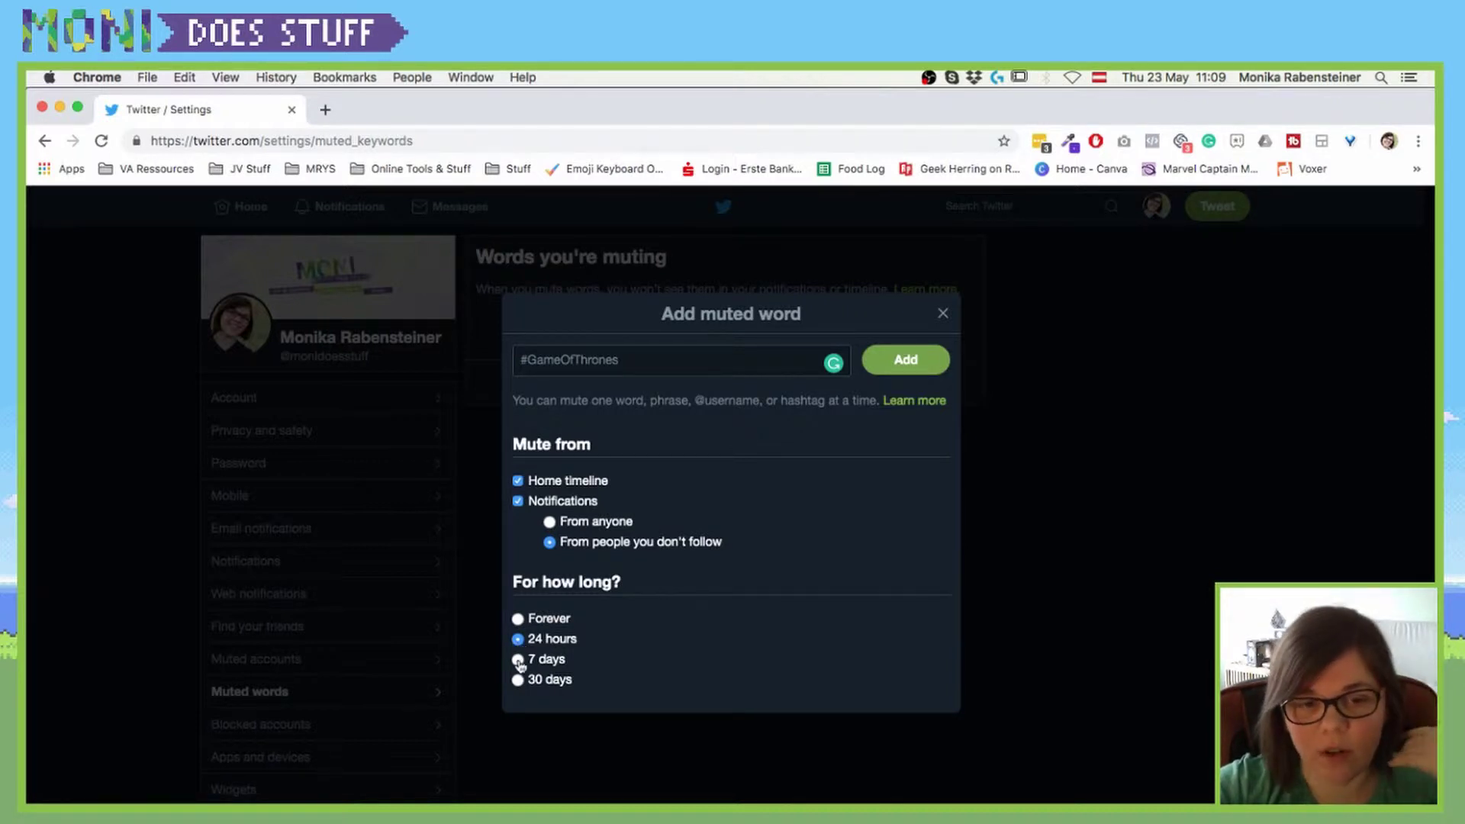
click(518, 660)
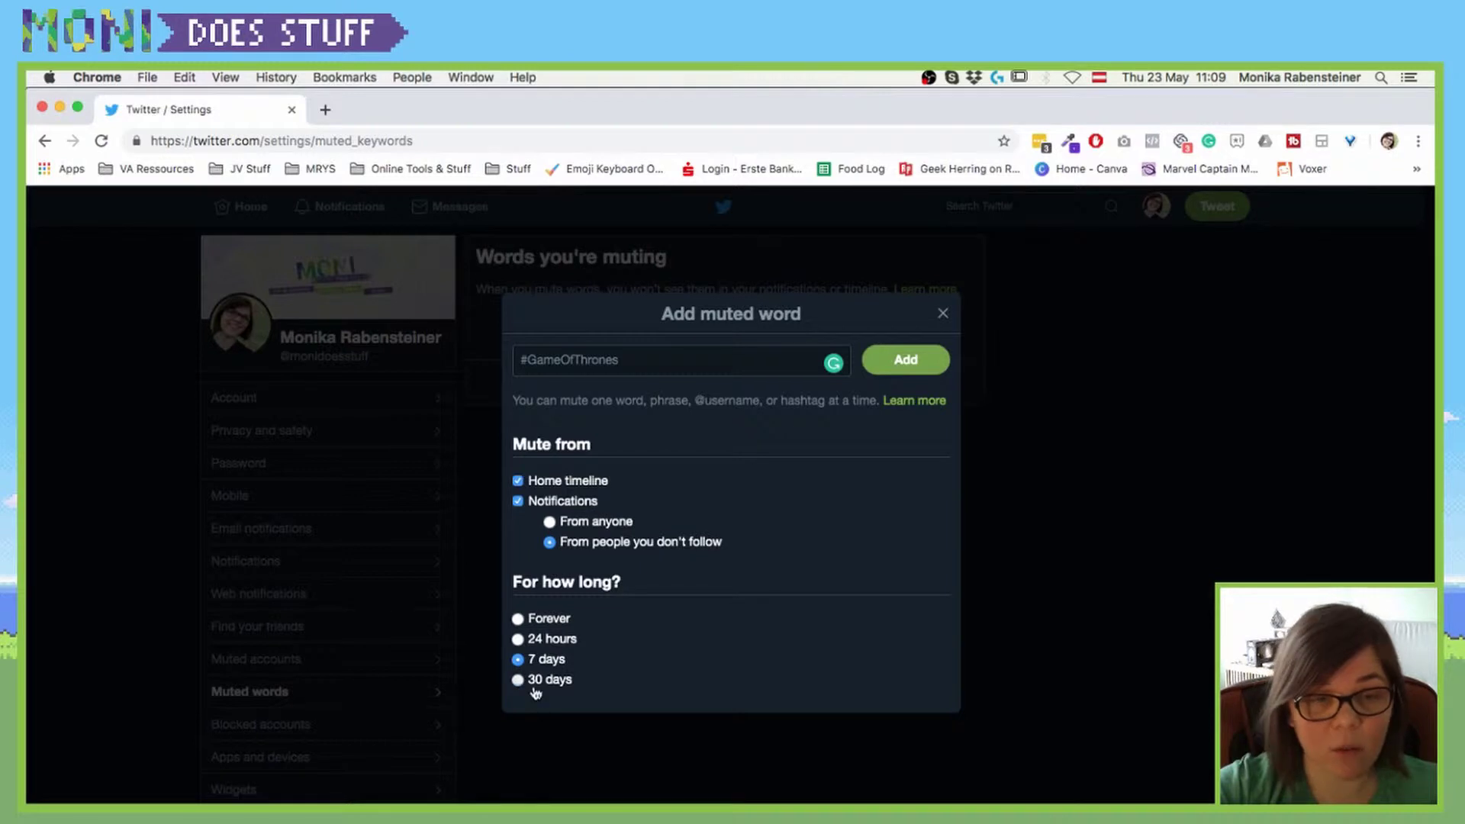
click(535, 683)
click(538, 619)
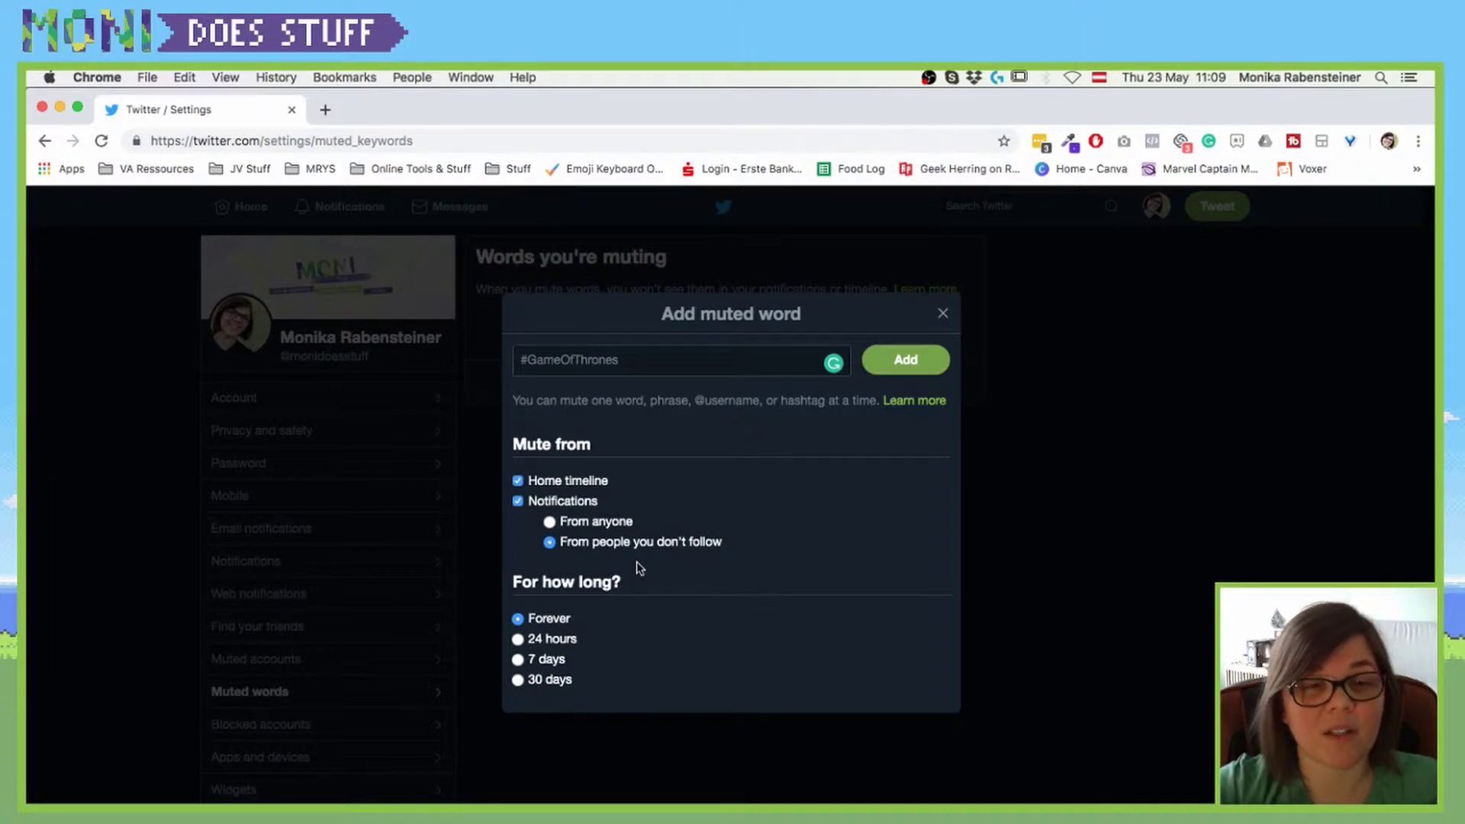
double_click(588, 351)
click(599, 352)
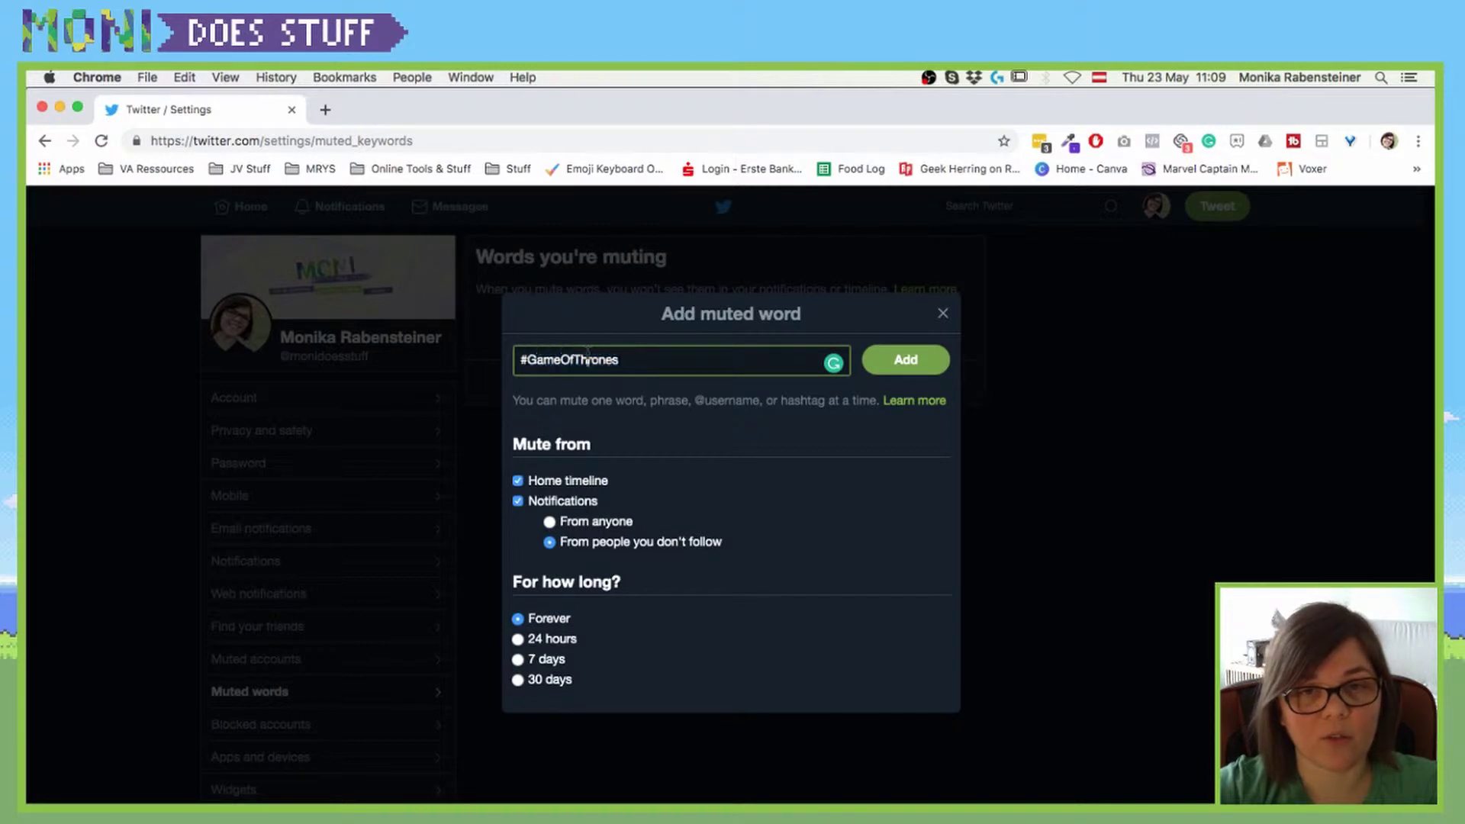
double_click(603, 352)
click(626, 360)
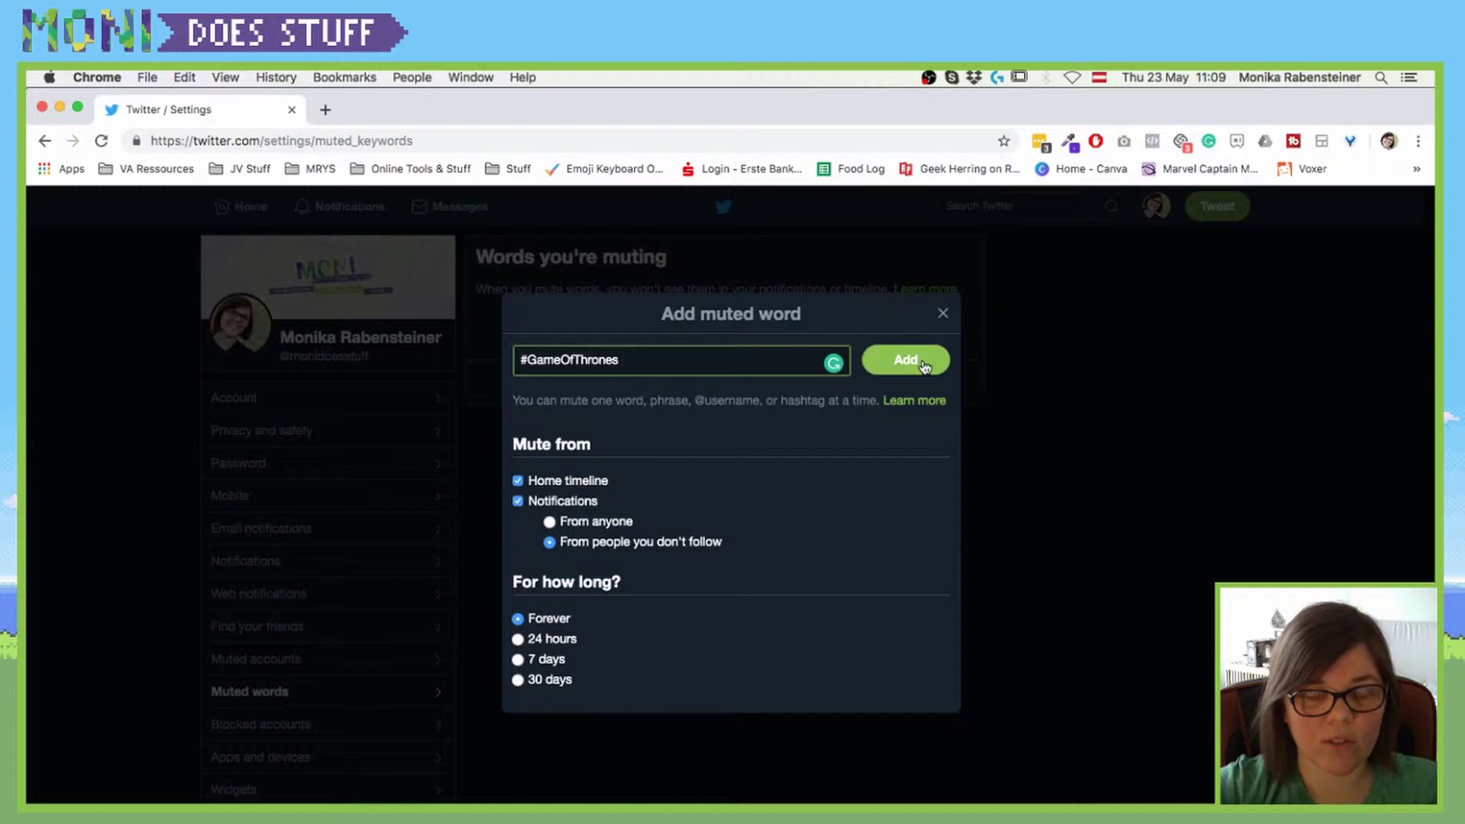
Save #GameOfThrones muted from anyone, then unmute it so the list is empty
click(549, 522)
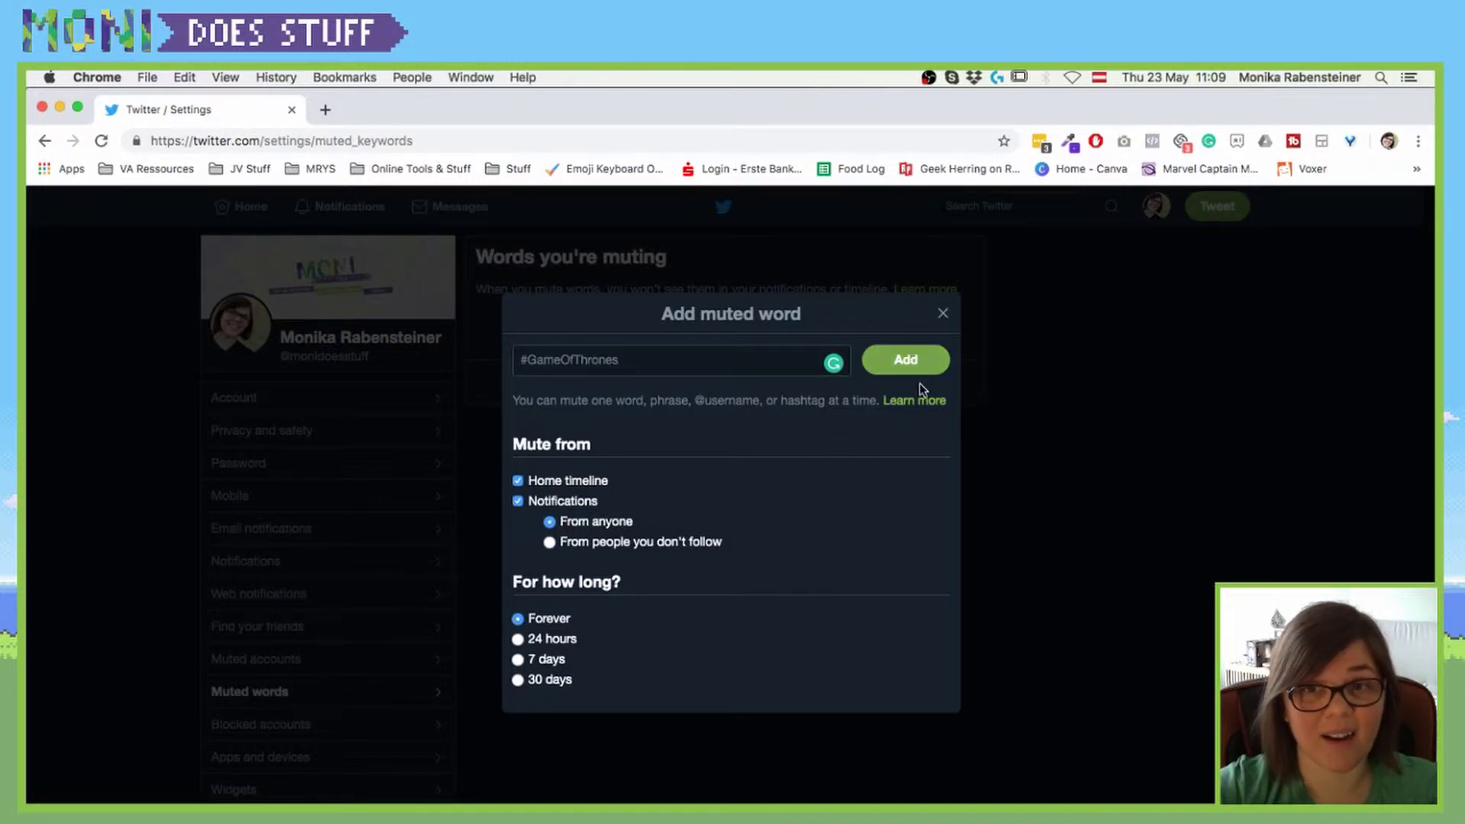
click(909, 356)
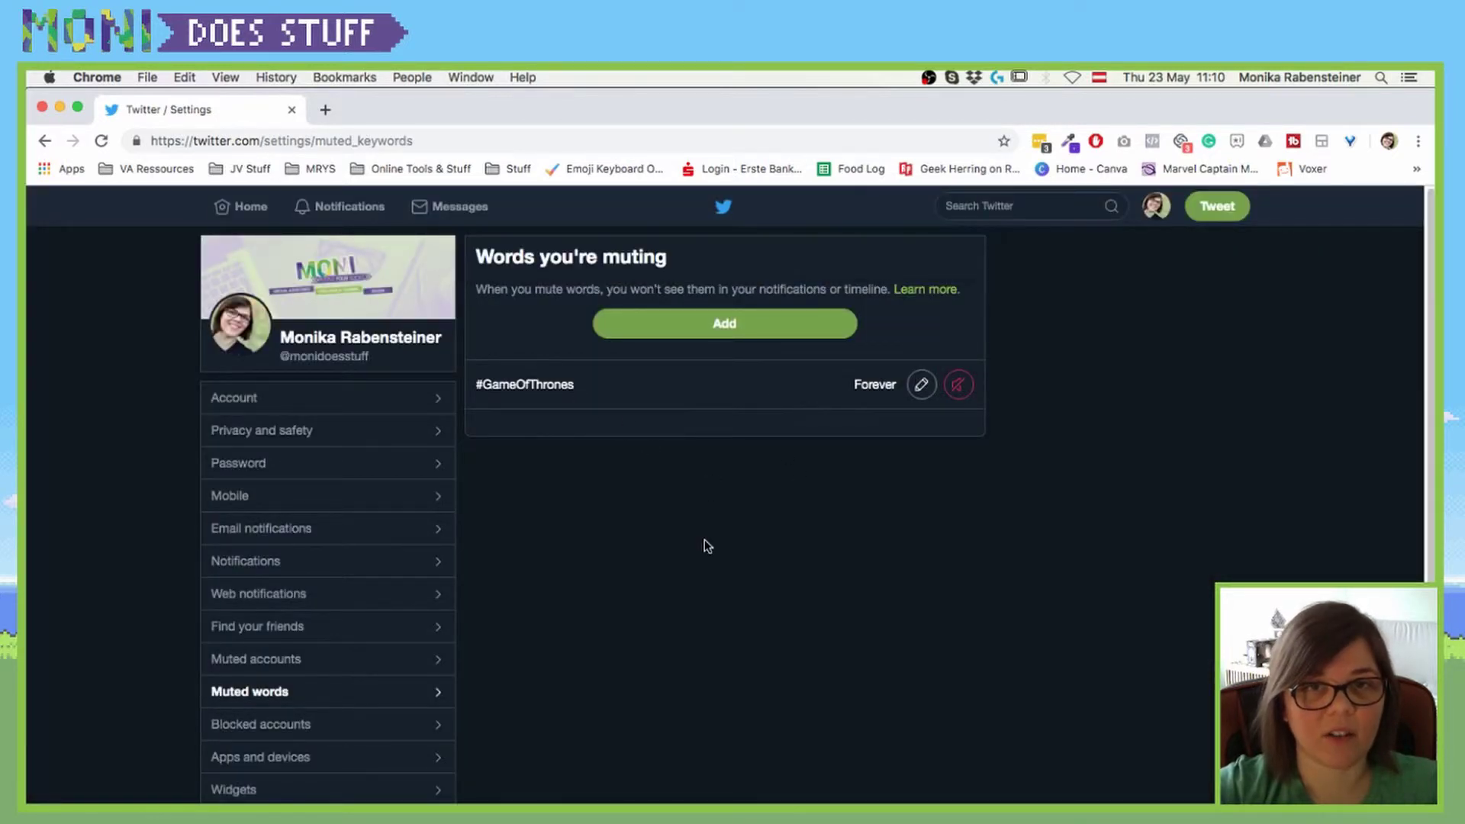
click(705, 338)
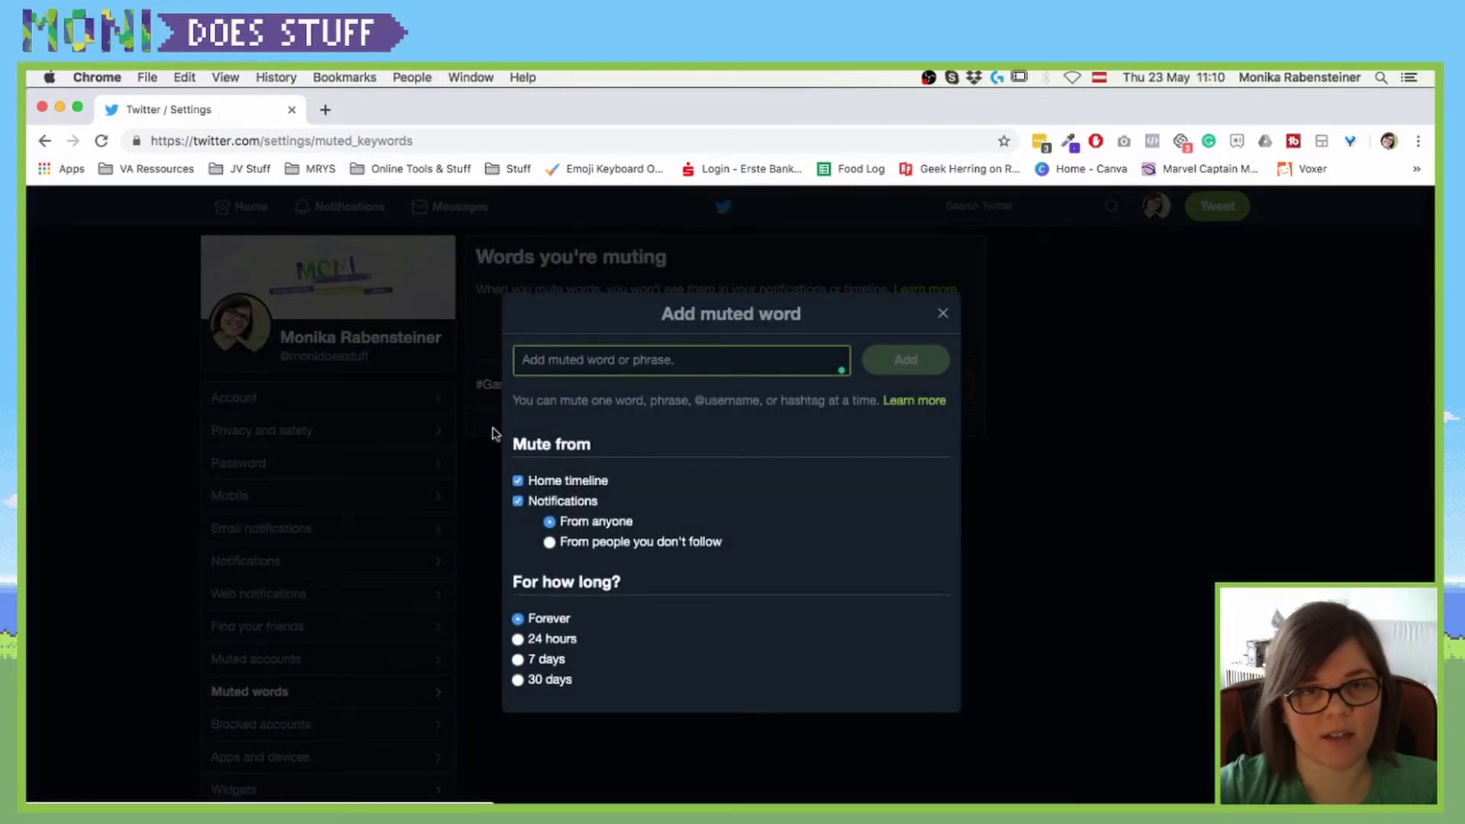
click(944, 313)
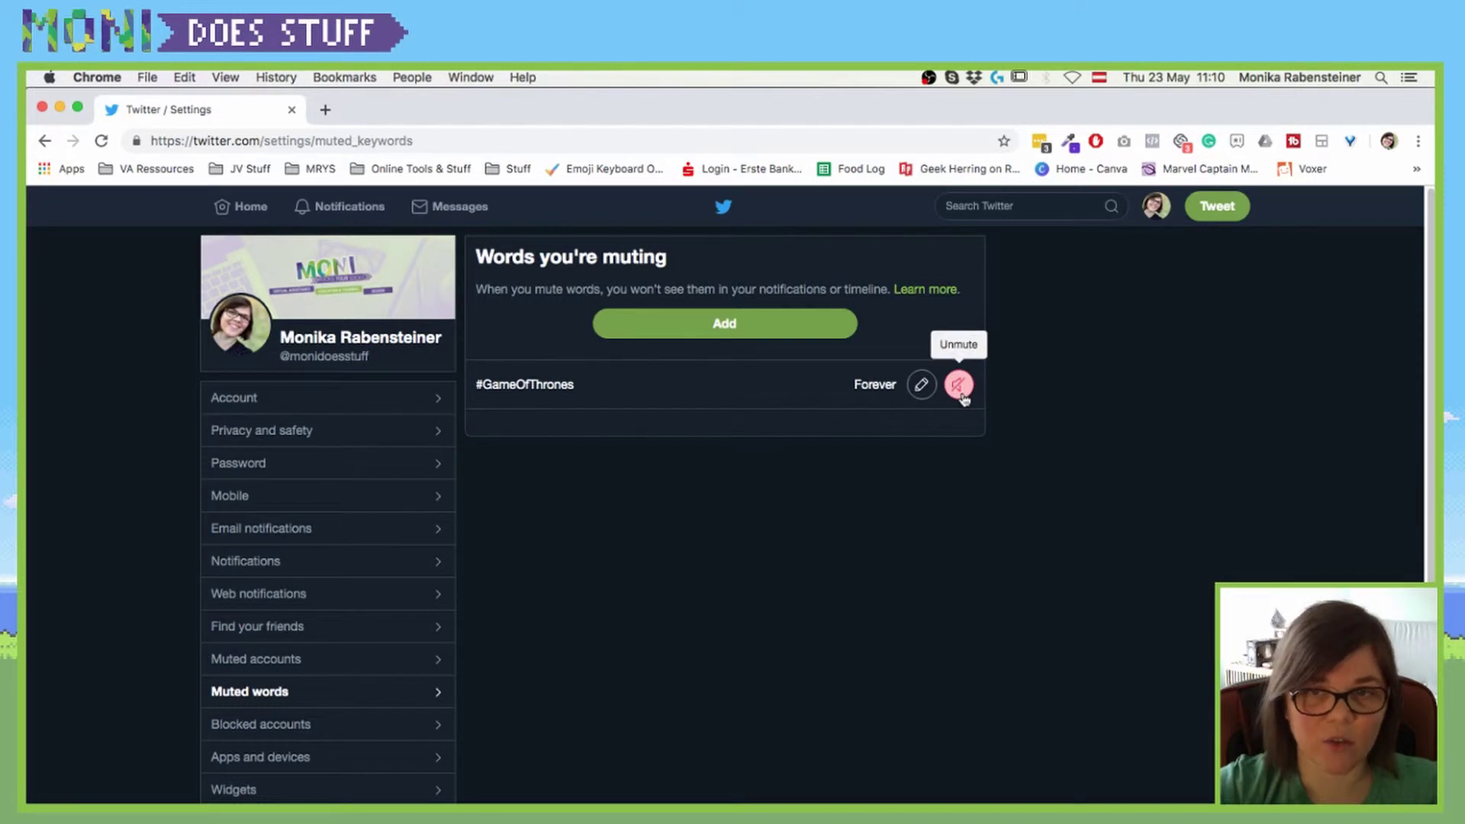
click(959, 385)
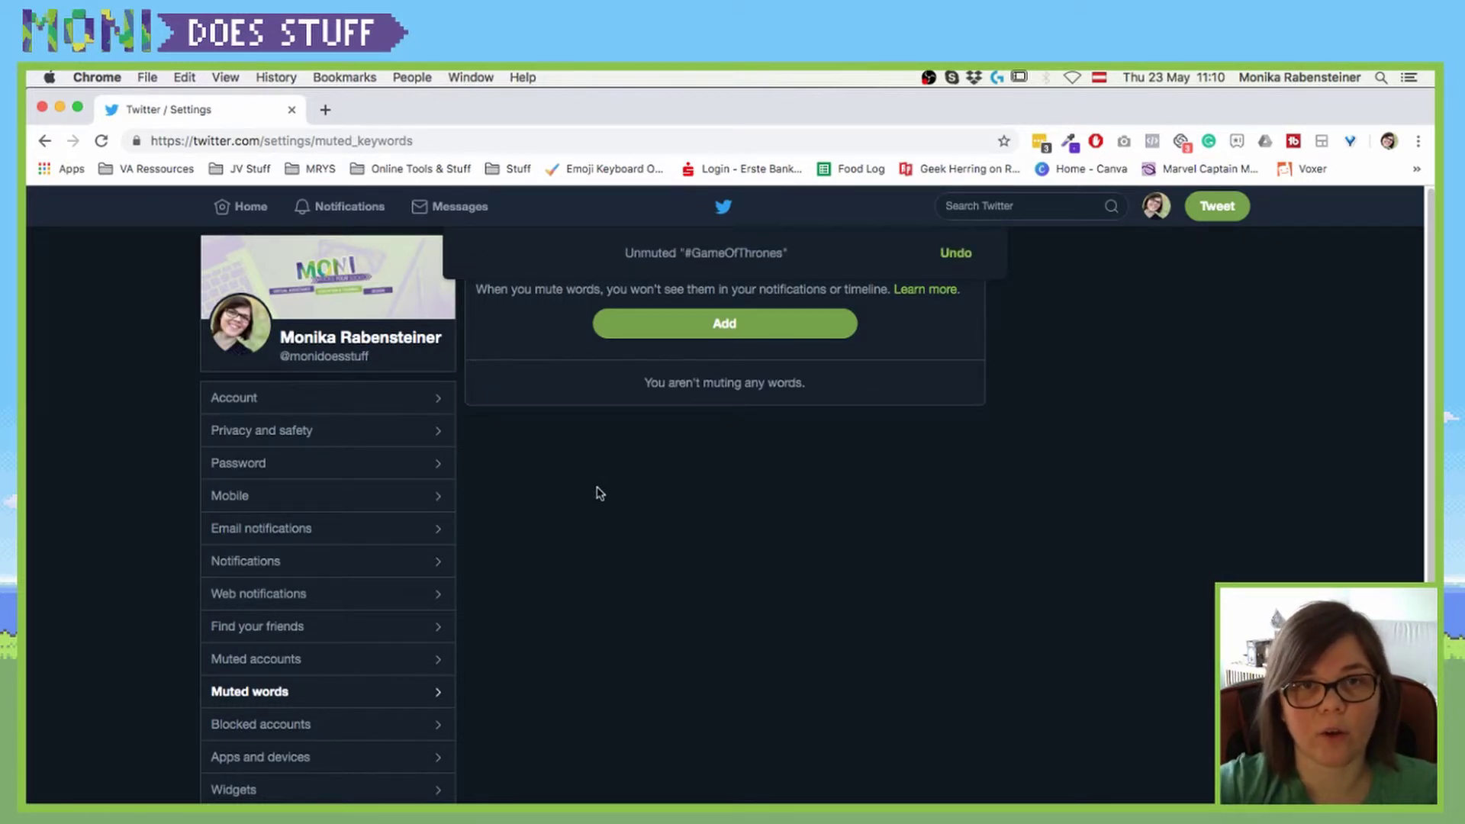
Add #AvengersEndgame as a muted word
click(784, 327)
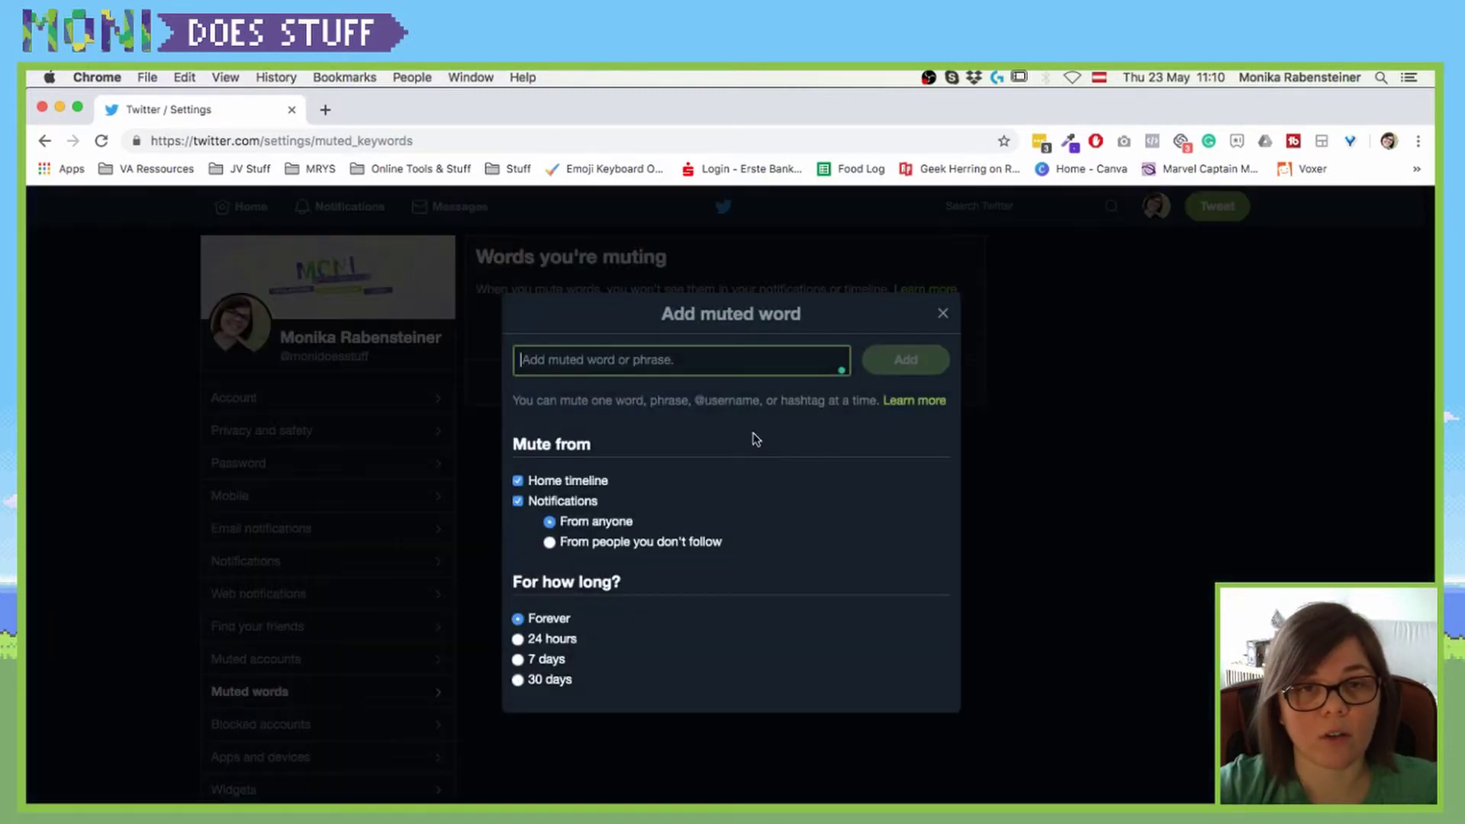
text(#)
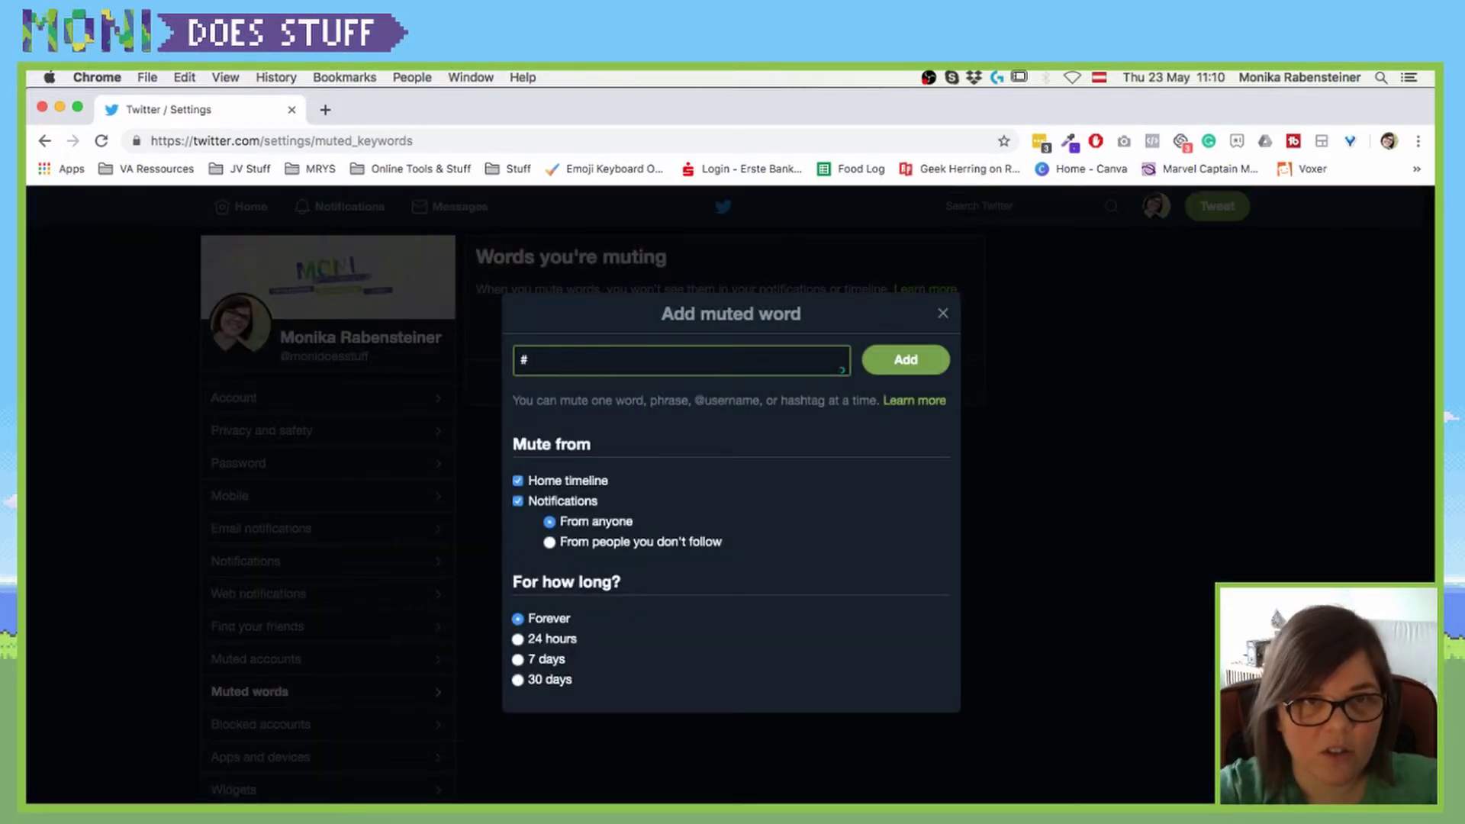
text(Aveng)
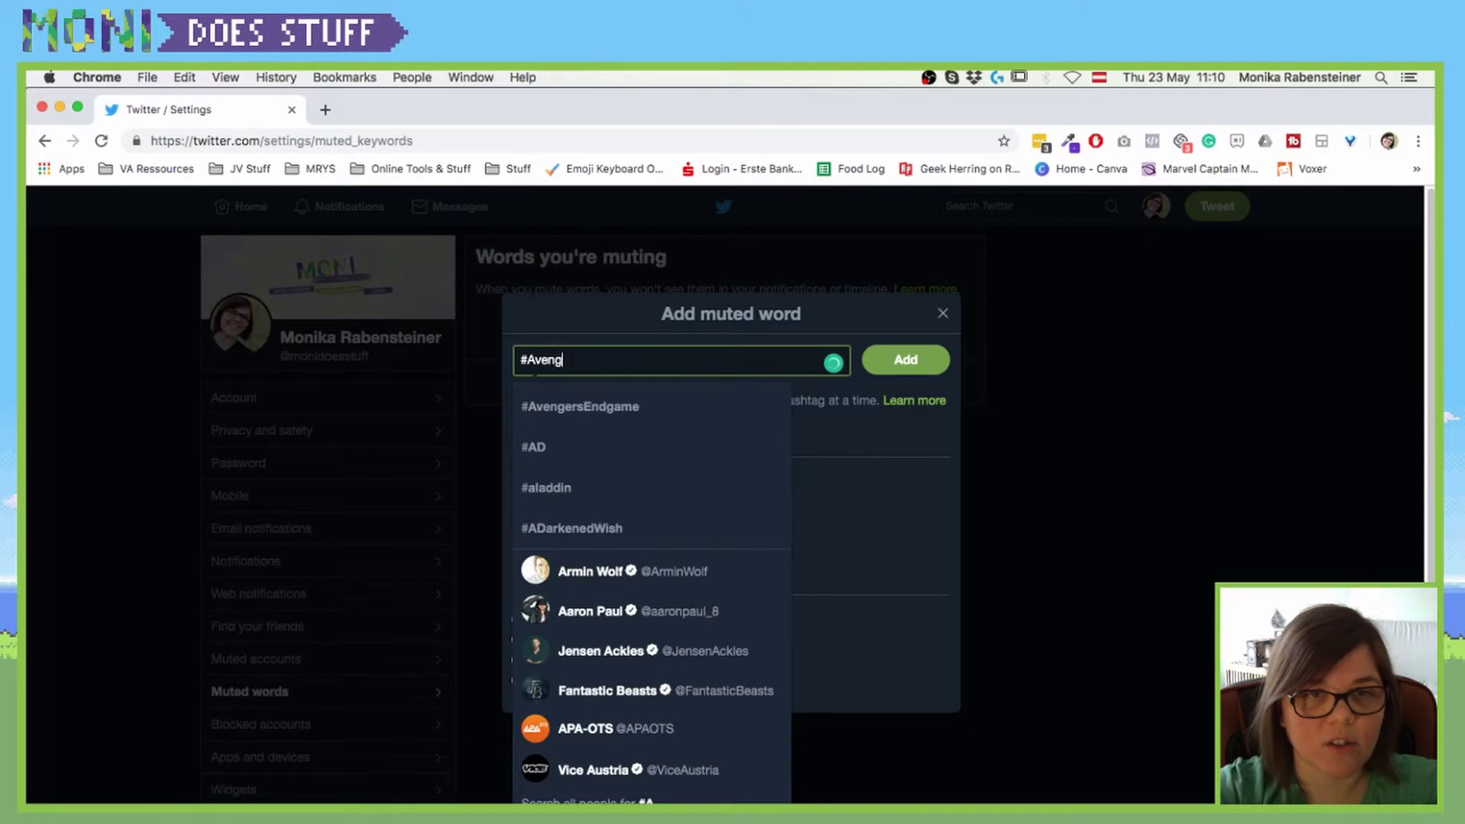
text(ersEndgam)
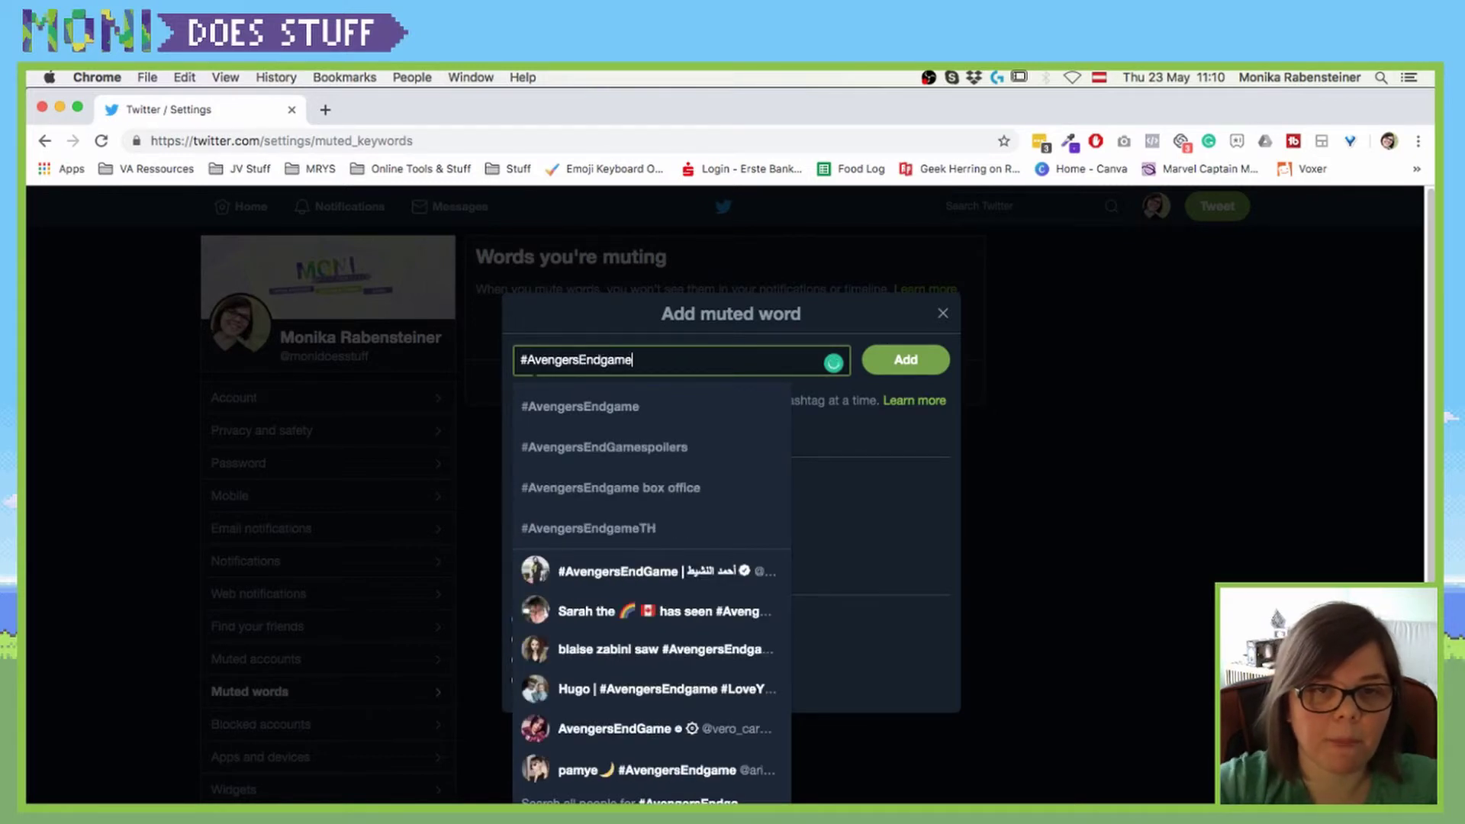
text(e)
click(618, 412)
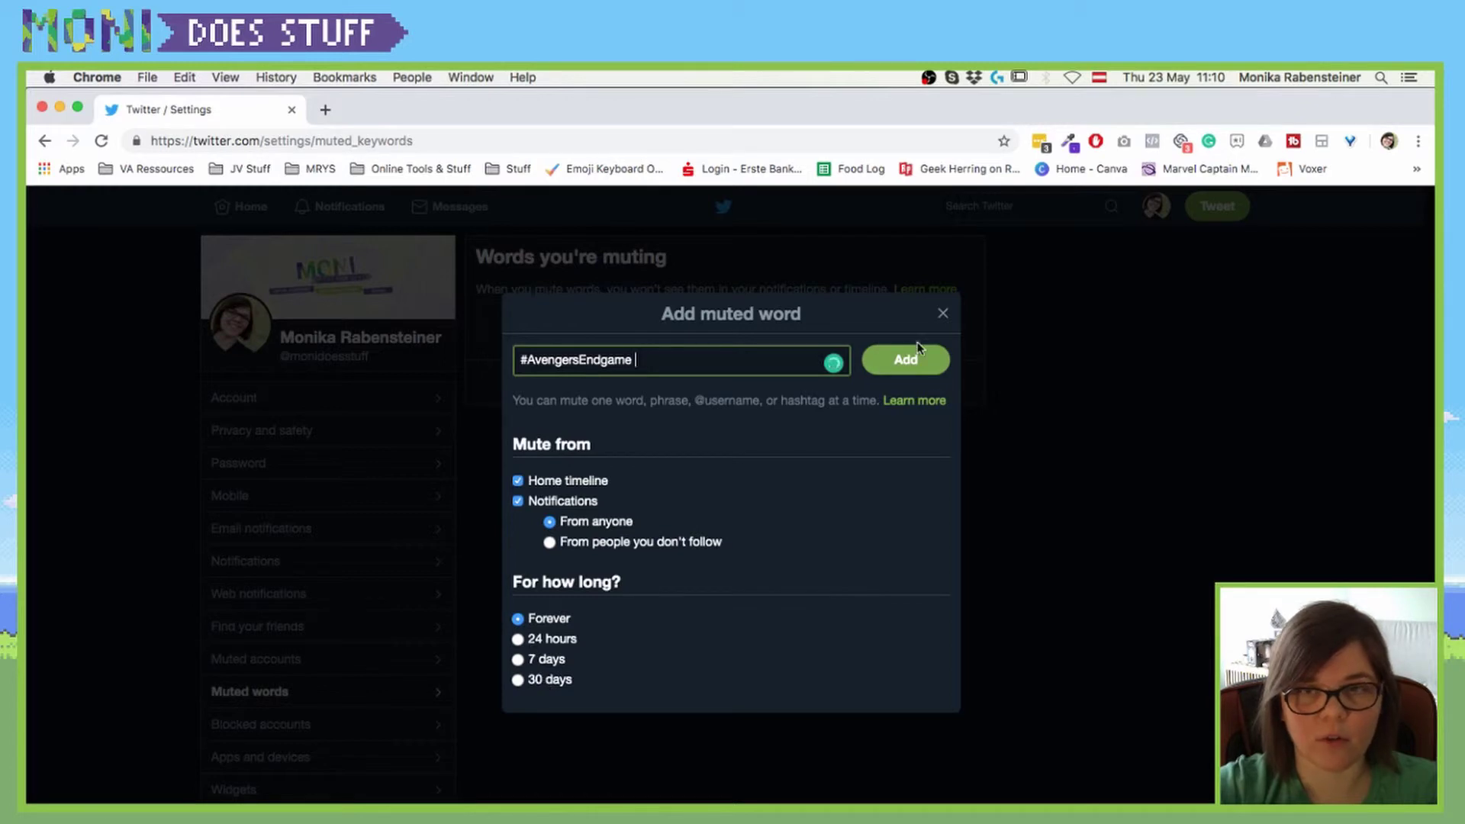
click(906, 359)
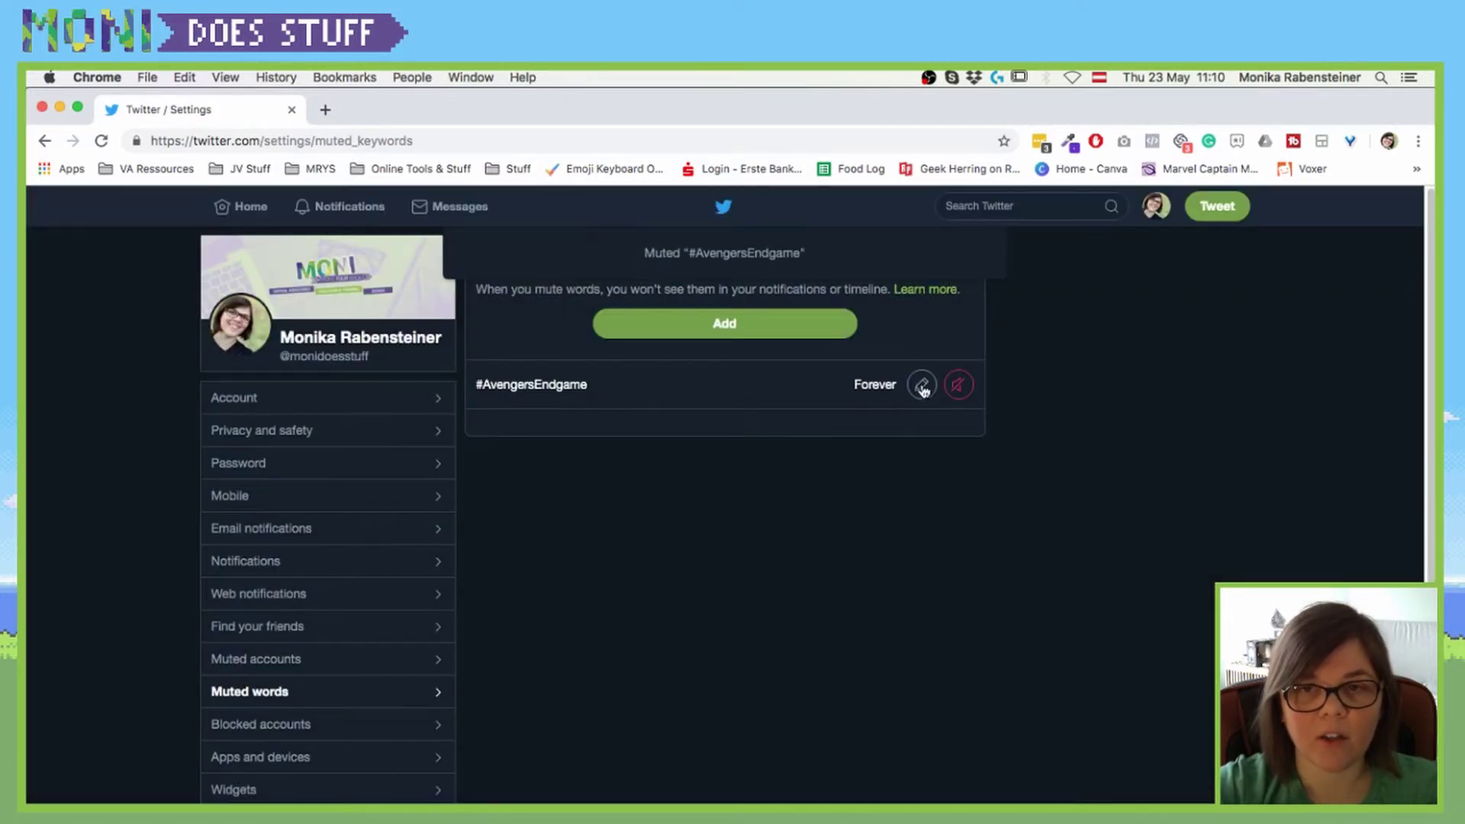
Try a 24-hour duration on #AvengersEndgame but discard it, keeping Forever
click(921, 384)
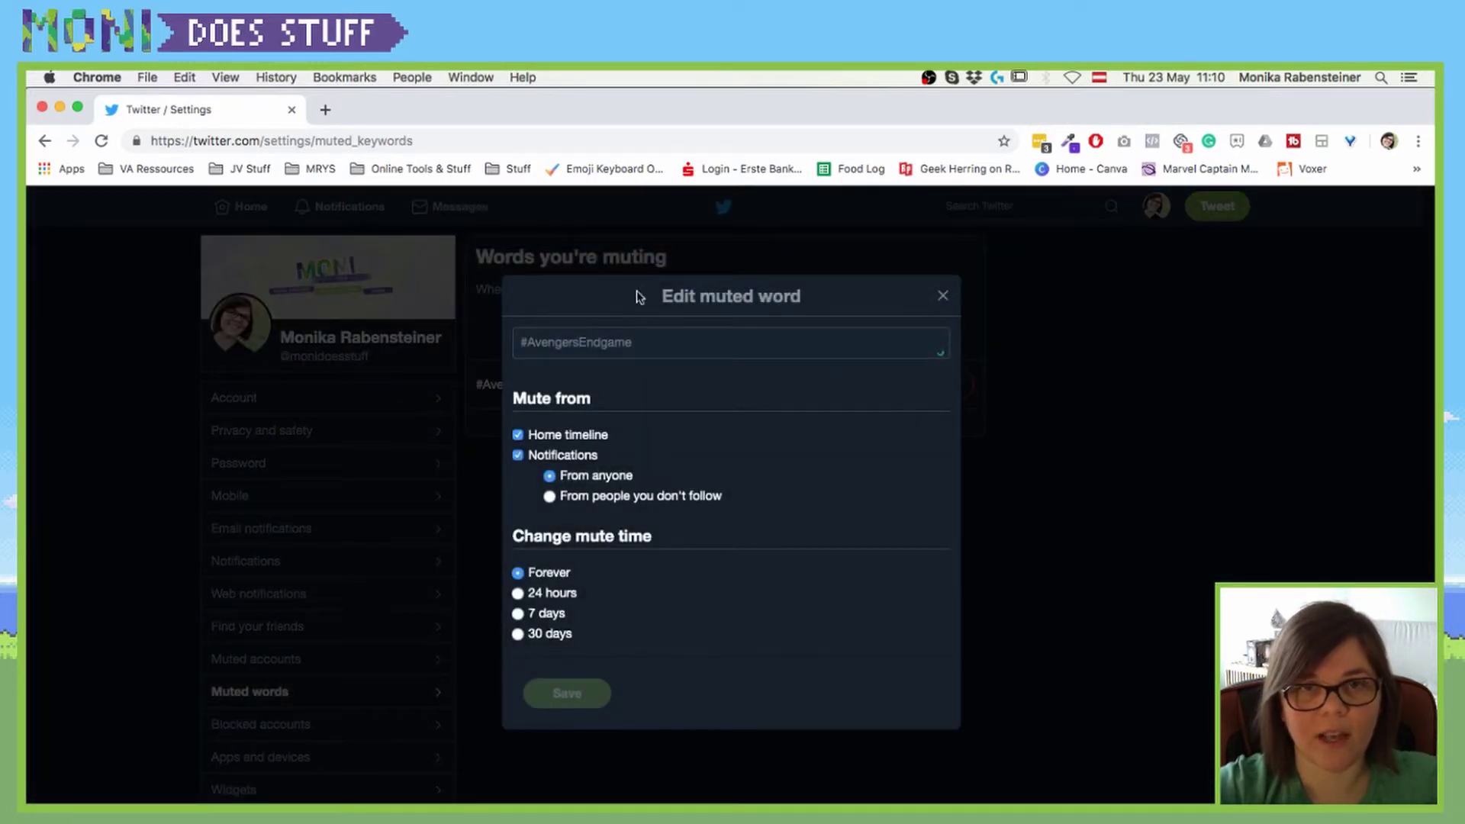
click(541, 595)
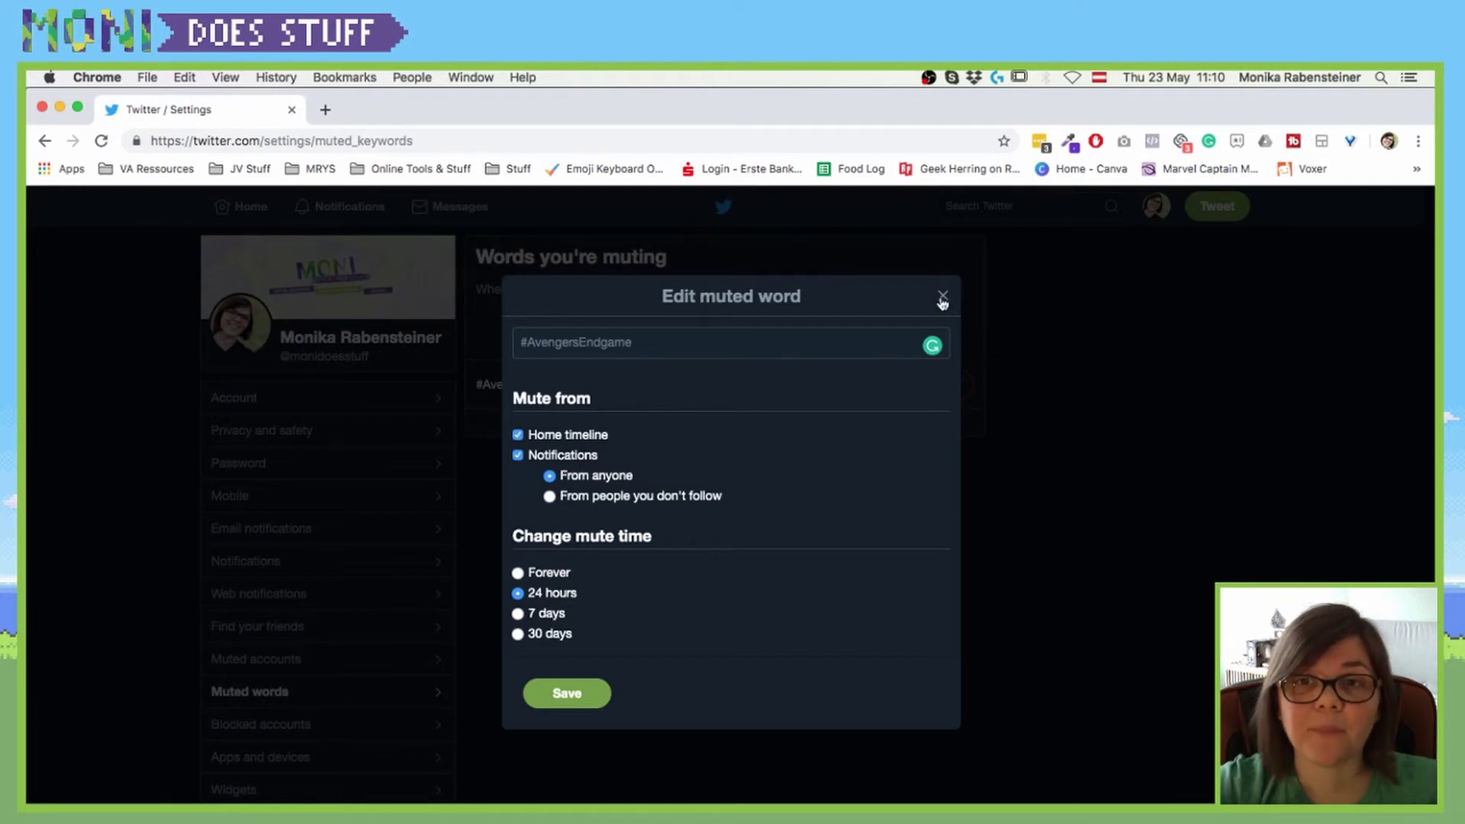
click(940, 297)
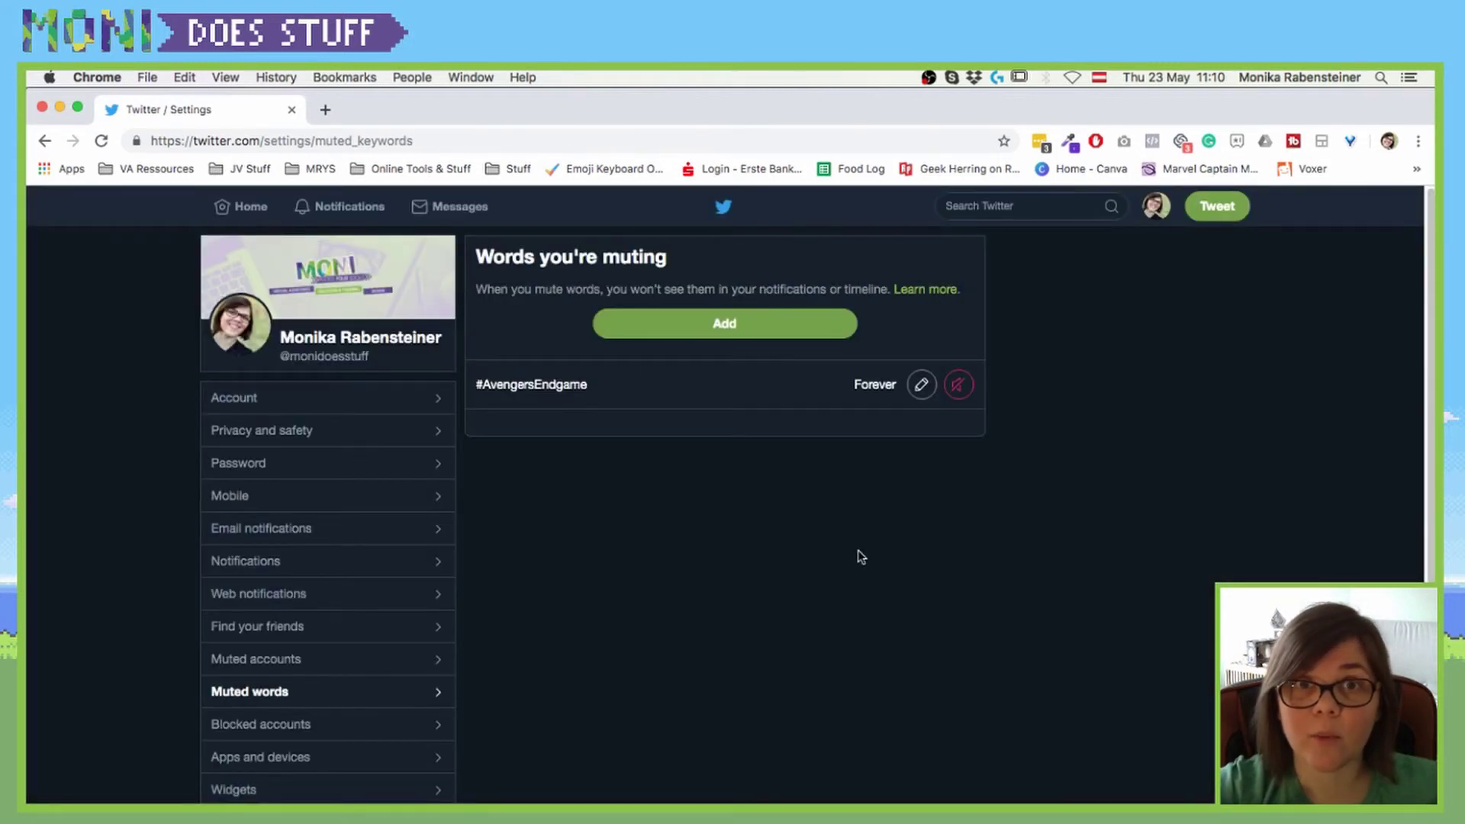